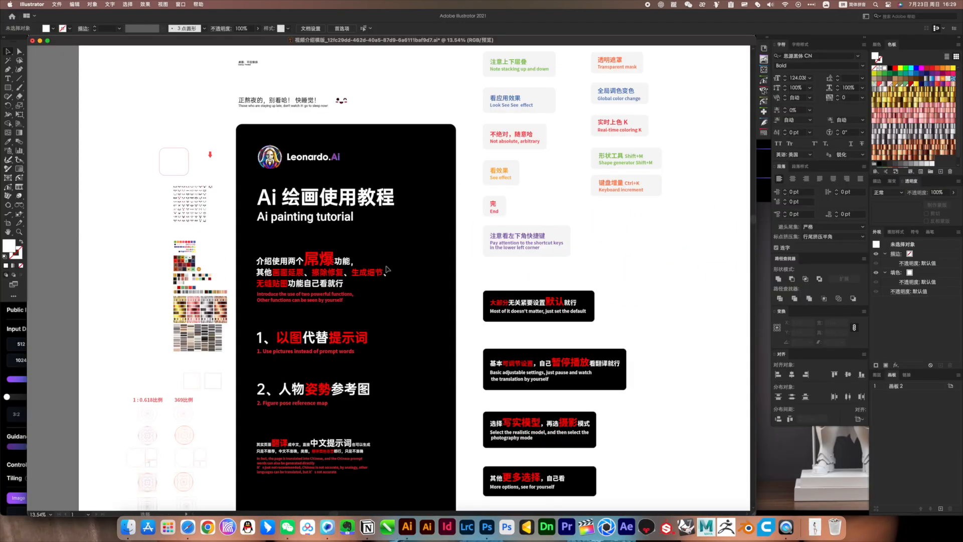
Step: Review the painting tutorial outline's title and its list of introduced functions in full-screen view
scroll(480, 273, up, 5)
scroll(591, 253, up, 2)
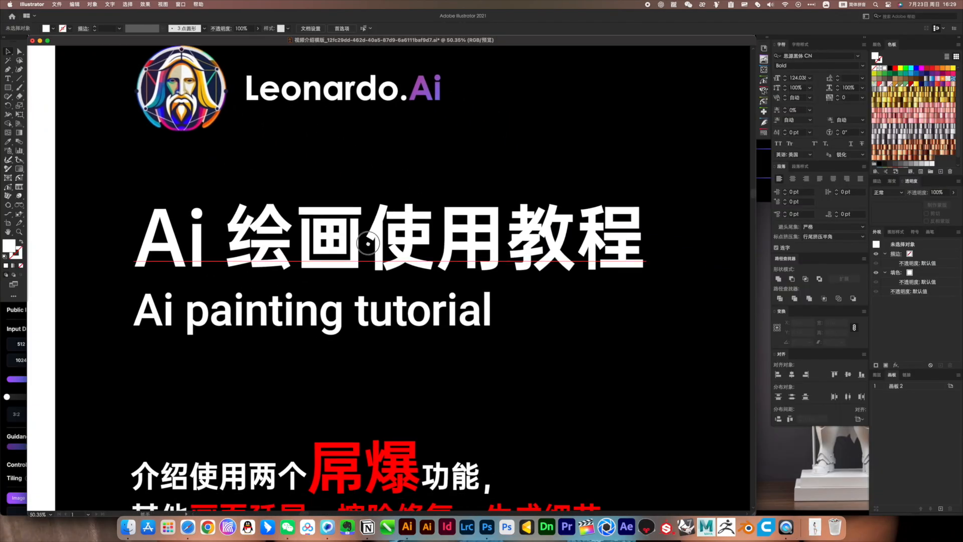
scroll(436, 148, down, 5)
scroll(280, 296, up, 1)
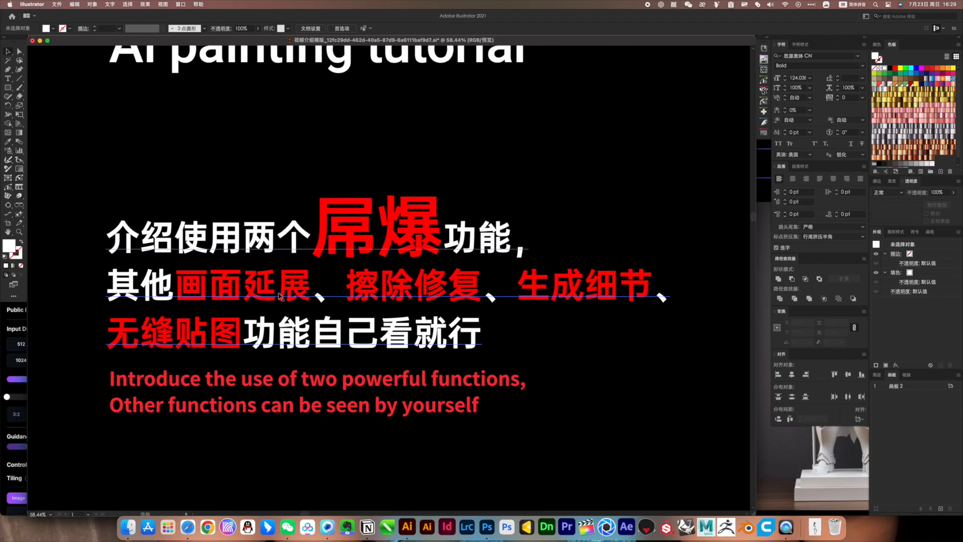
key(Tab)
key(f)
scroll(509, 246, up, 1)
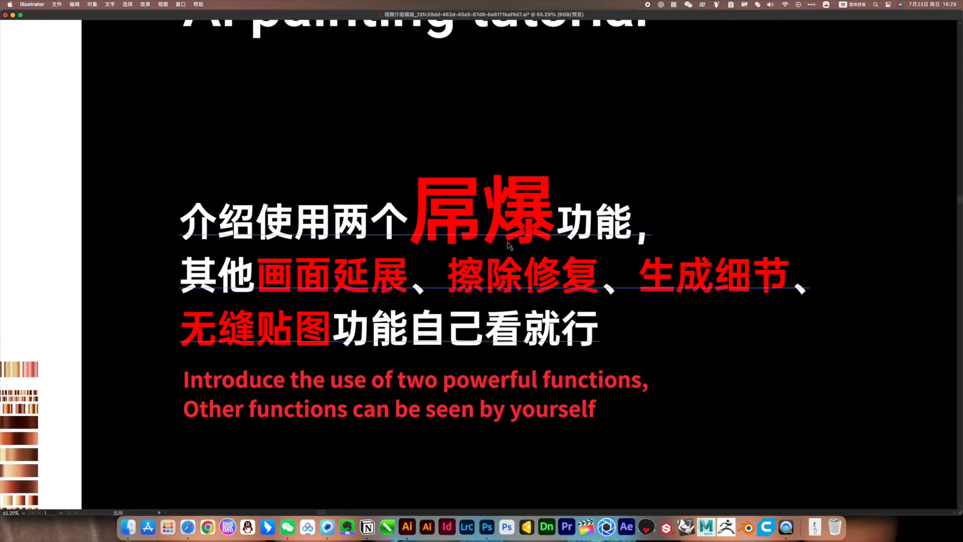
scroll(510, 362, down, 15)
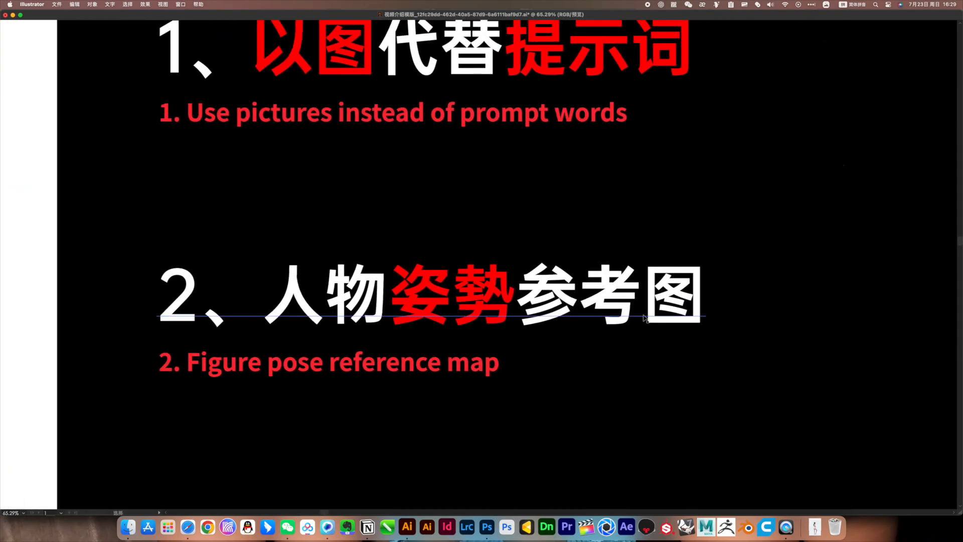
Step: Examine the outline's notes on figure pose references and translated Chinese prompts, along with the rest of the layout
scroll(552, 300, up, 3)
scroll(516, 215, down, 5)
scroll(573, 315, up, 8)
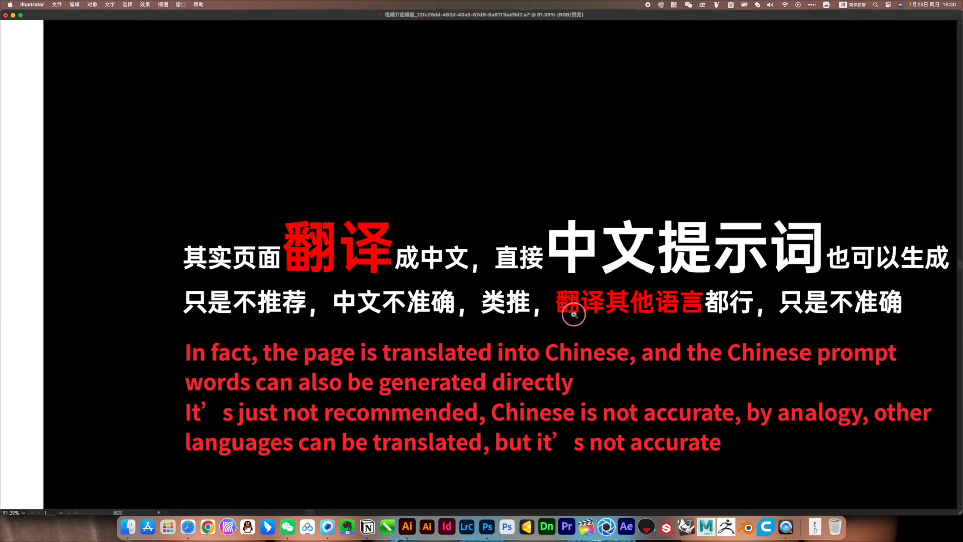
drag(574, 315, 493, 306)
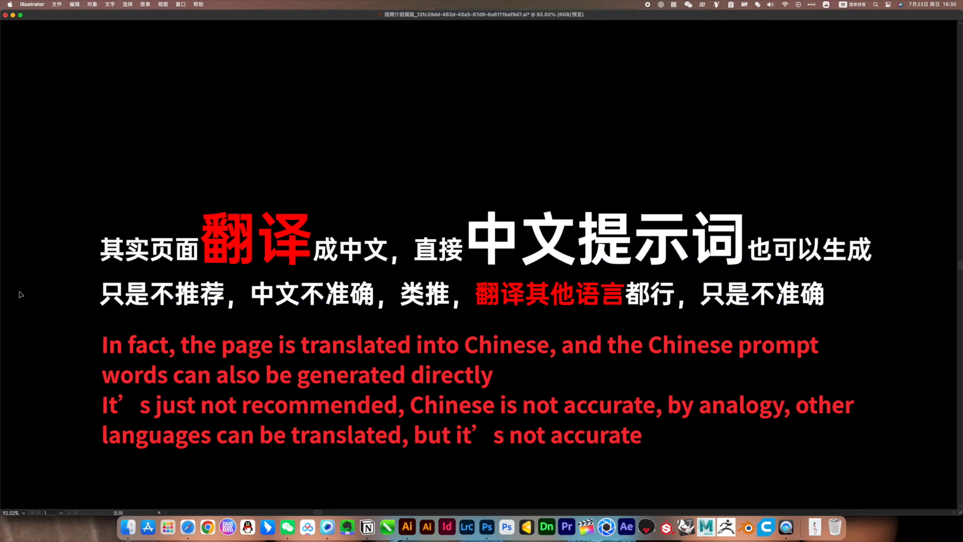
drag(578, 200, 568, 451)
drag(483, 178, 467, 366)
drag(516, 293, 454, 371)
drag(609, 278, 568, 282)
drag(590, 293, 440, 331)
drag(360, 344, 371, 343)
drag(928, 240, 527, 299)
drag(654, 301, 575, 301)
drag(427, 319, 341, 153)
drag(740, 376, 827, 379)
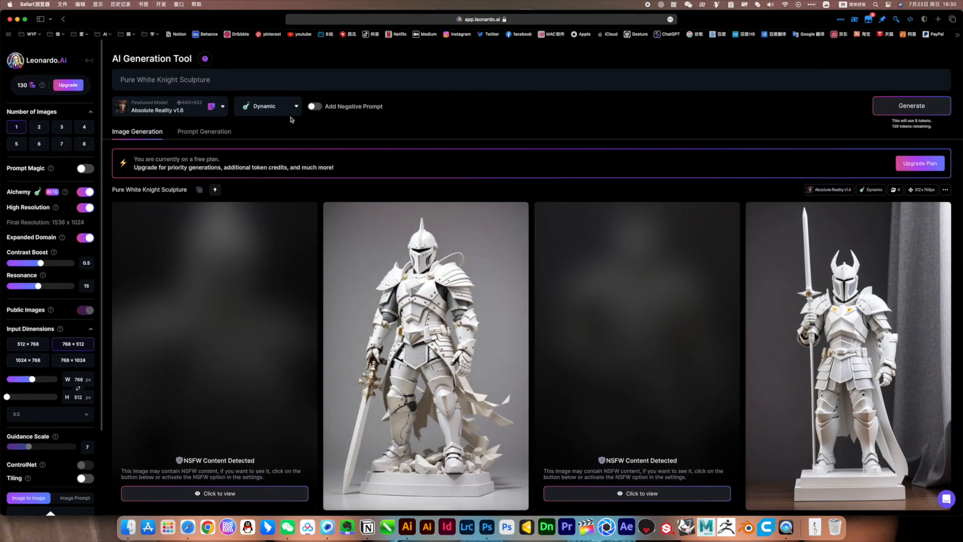
Step: Switch to Leonardo.Ai in Safari, open its home page, translate it into Chinese and browse the featured models
click(44, 67)
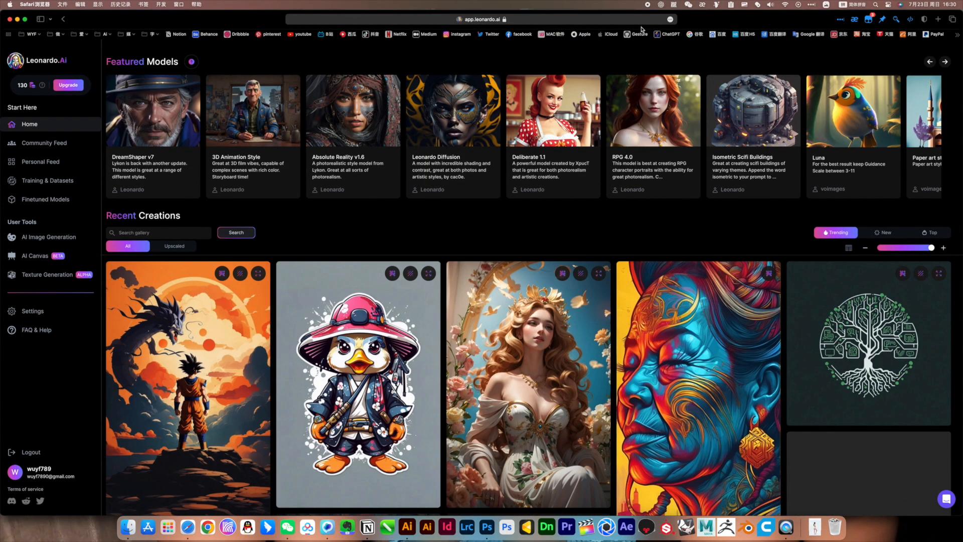
click(670, 19)
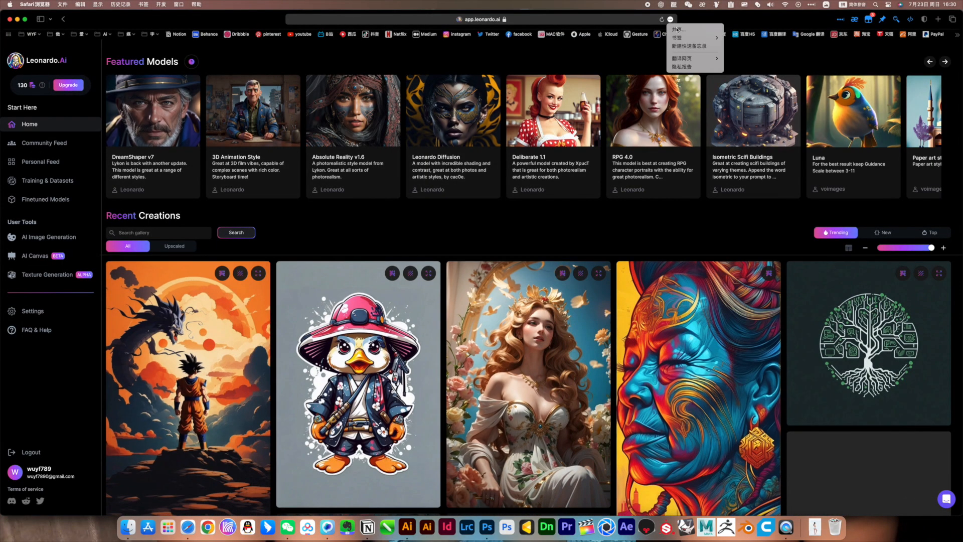
mouse_move(695, 58)
click(742, 58)
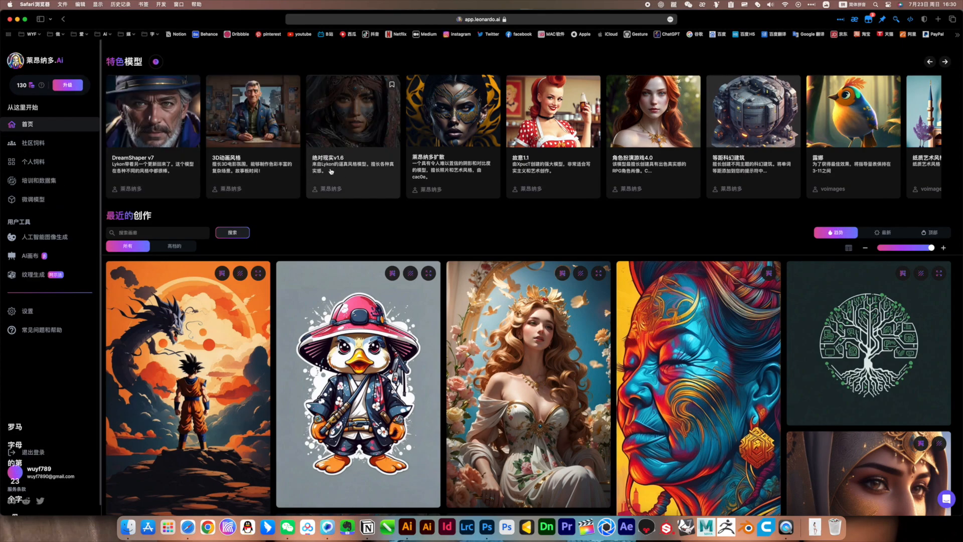
scroll(855, 170, right, 10)
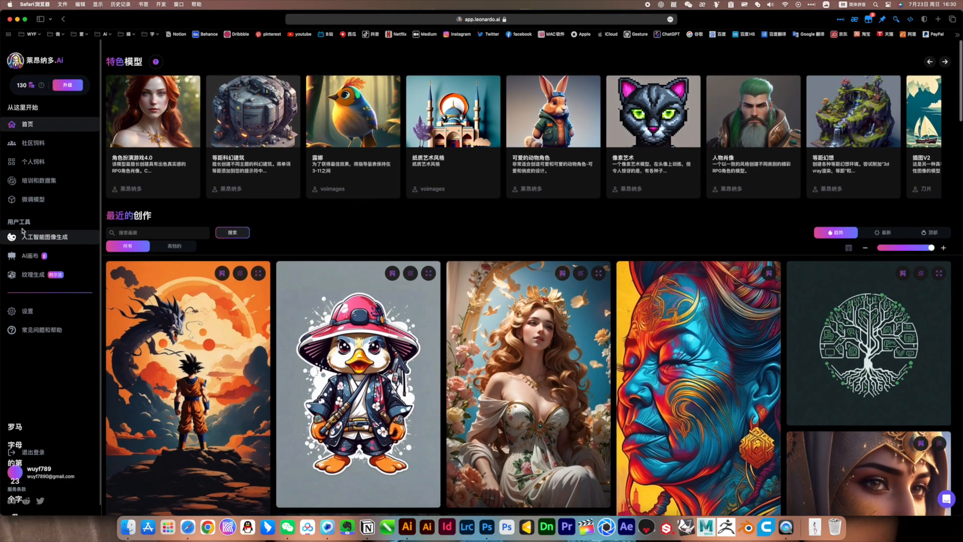
Step: Open the AI Image Generation tool and set the reference image mode to Image Prompt
click(42, 237)
scroll(51, 382, up, 2)
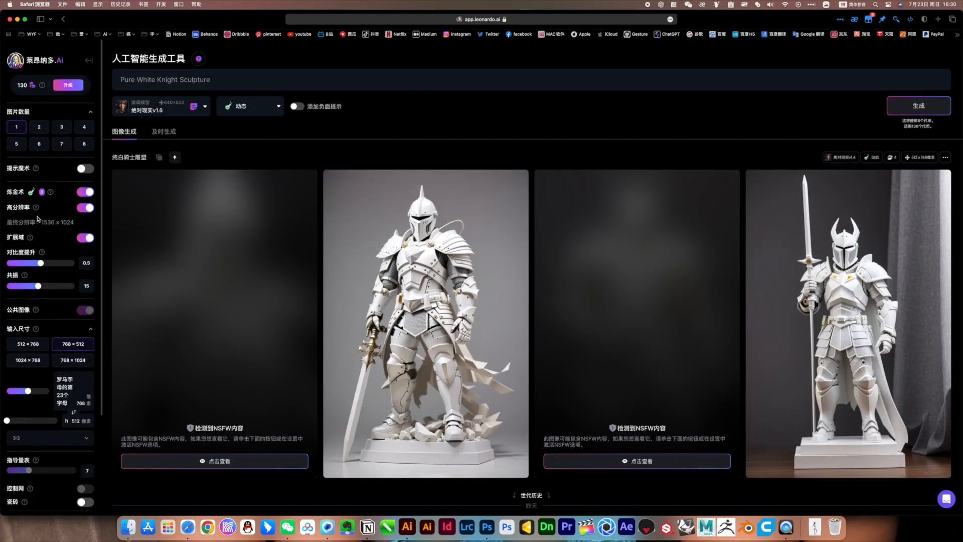
scroll(49, 261, down, 5)
scroll(28, 281, down, 1)
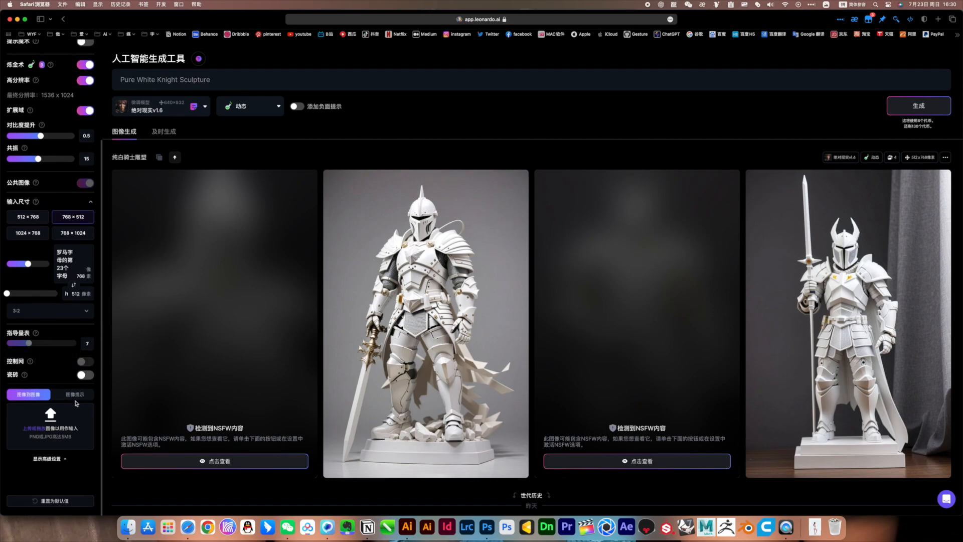
click(75, 395)
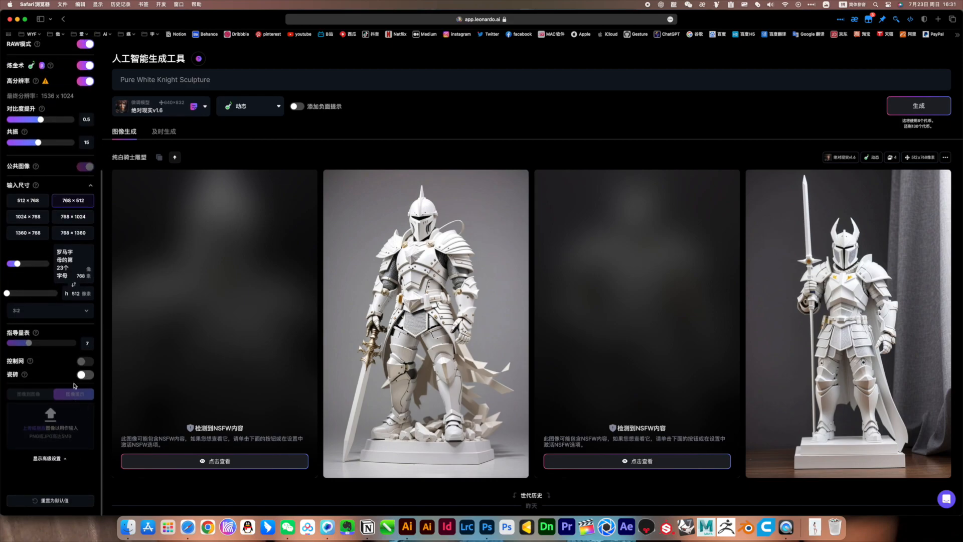
Step: Turn off Prompt Magic and return to the reference image upload area
scroll(74, 385, up, 7)
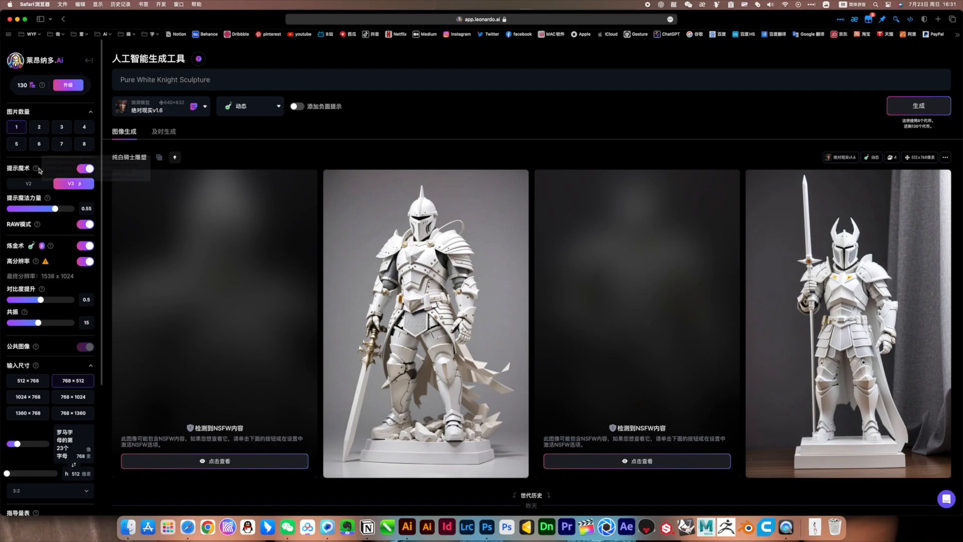
click(87, 170)
scroll(59, 388, down, 5)
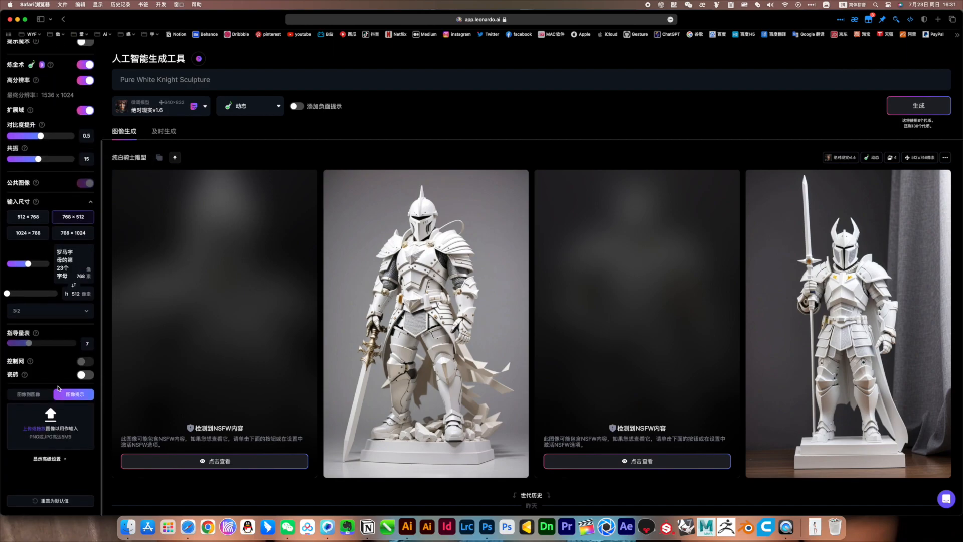
Step: Check the note about using pictures instead of prompt words in the Illustrator outline
key(ctrl+Up)
click(511, 200)
drag(462, 167, 299, 204)
Step: Return to Leonardo.Ai and upload the squid sticks product photo from Downloads as the image prompt
key(ctrl+Up)
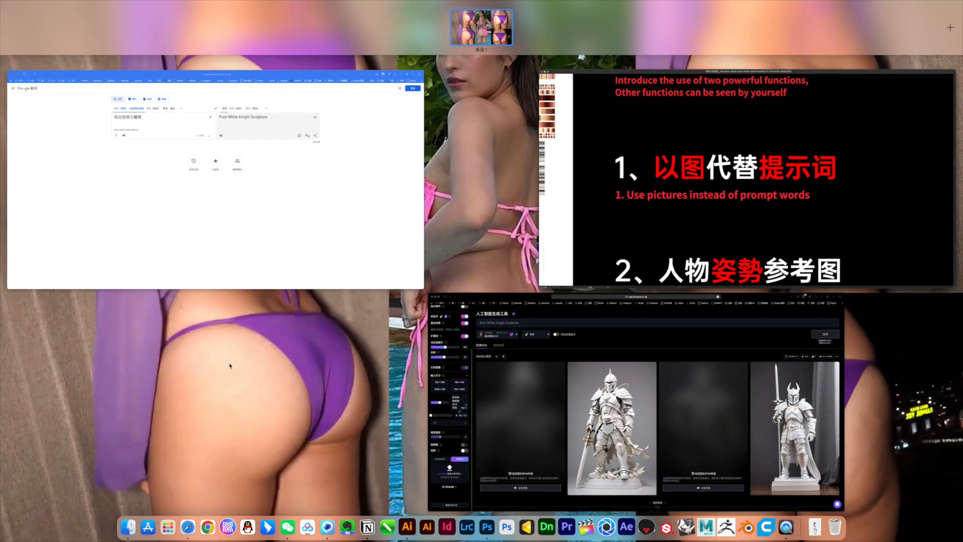
click(451, 383)
click(59, 427)
double_click(226, 150)
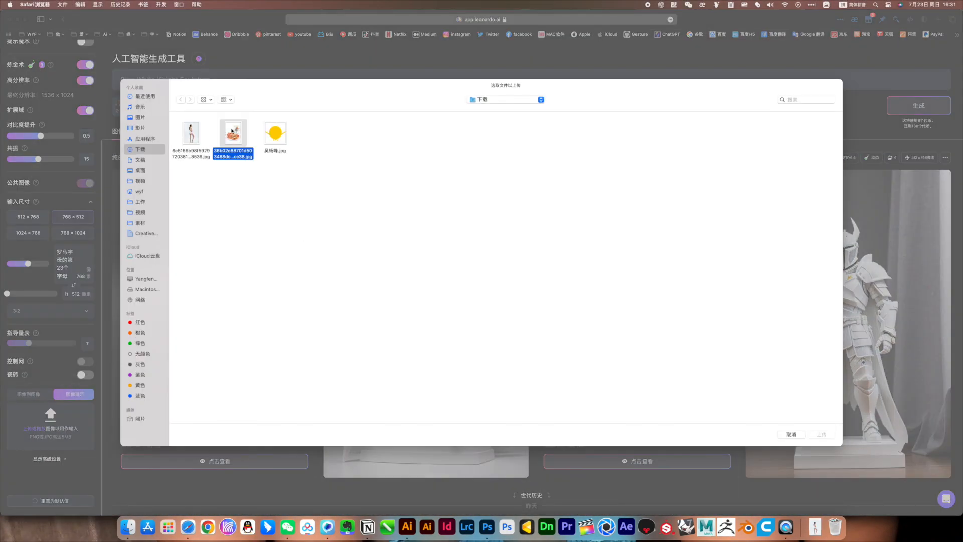
Step: Preview the squid sticks photo in the Downloads folder in Finder, and return to the Leonardo.Ai page
click(815, 526)
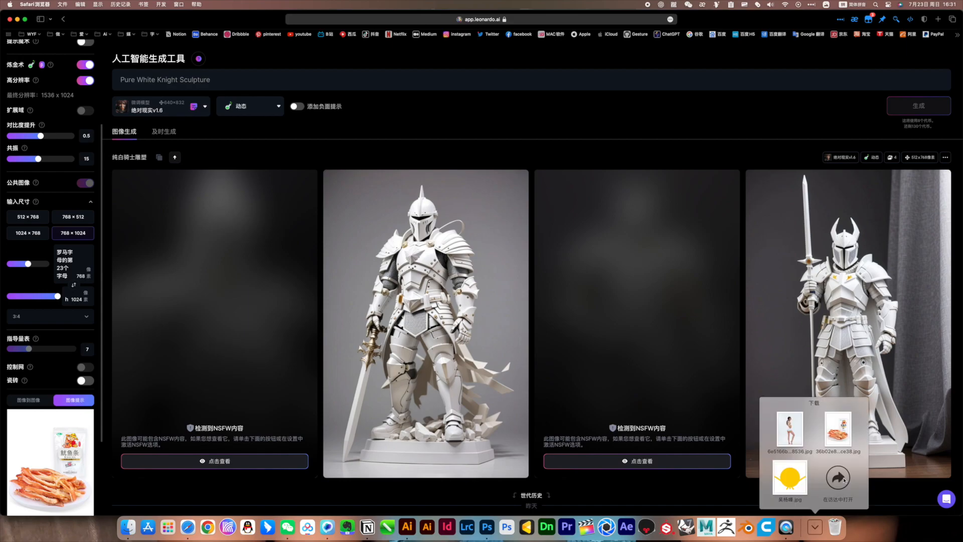
click(834, 469)
click(520, 345)
key(space)
key(space)
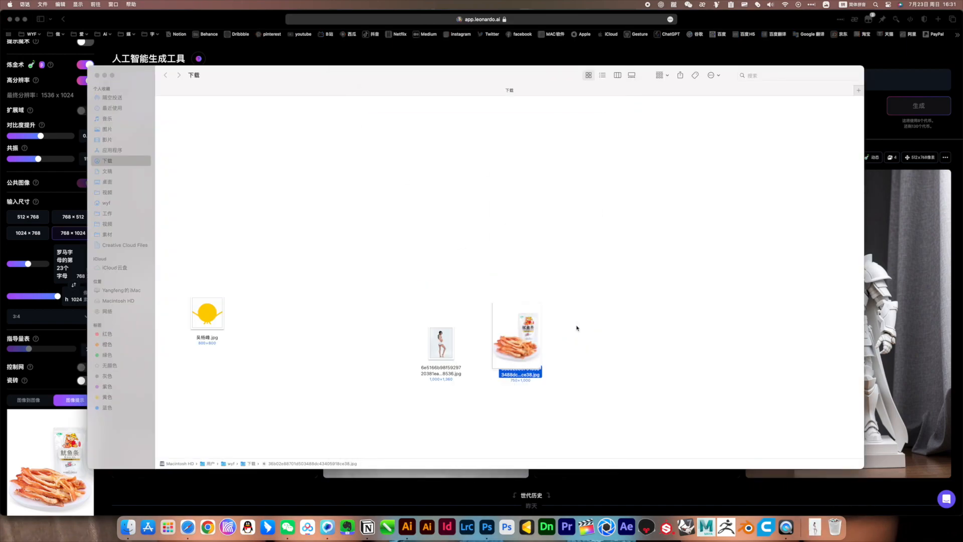
click(577, 328)
click(231, 22)
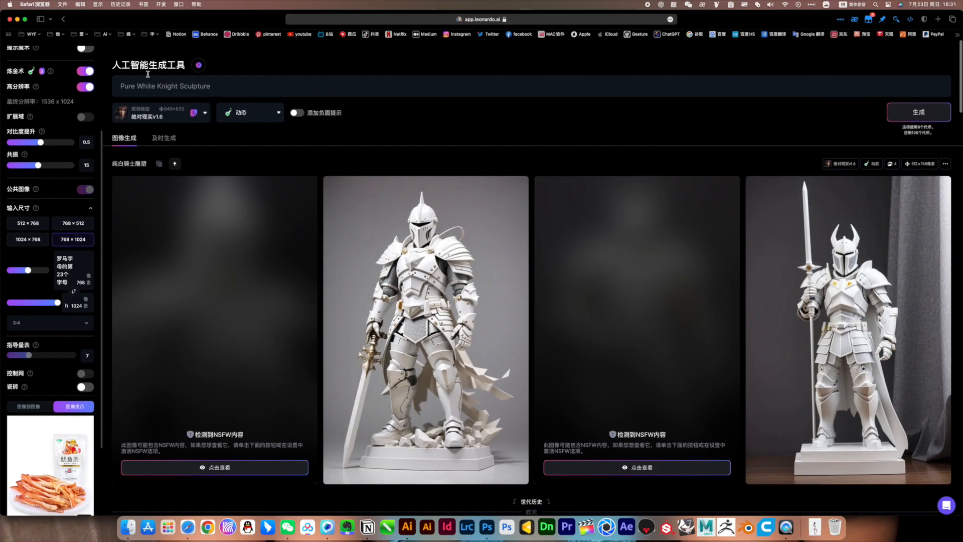
Step: Switch to Google Translate and replace the source text with "鱿鱼条，油光" for translation into English
click(207, 79)
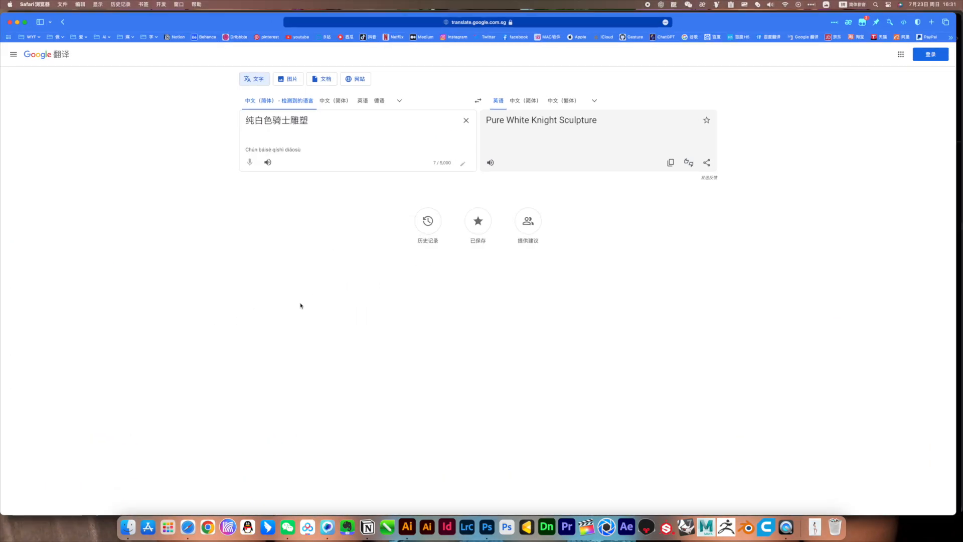
key(super+a)
text(youyu)
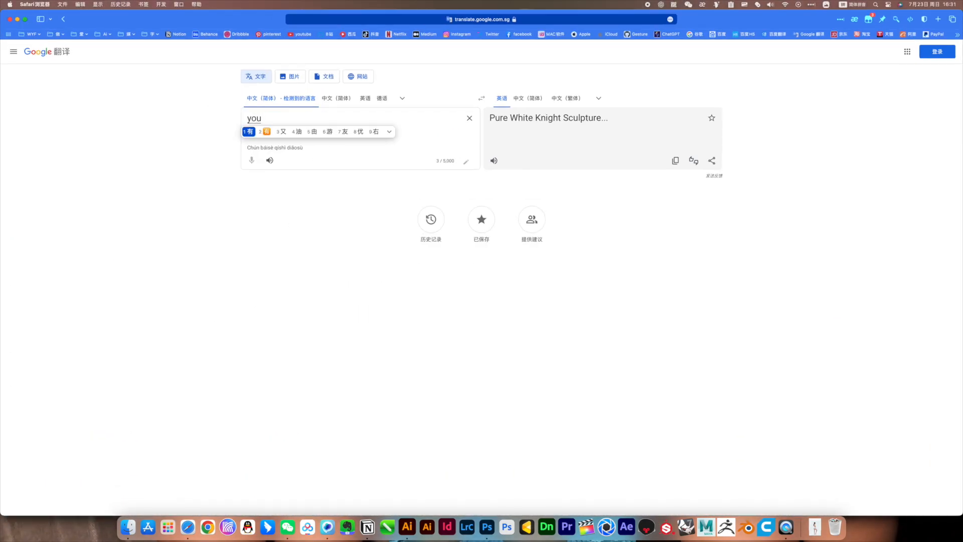
key(space)
text(si)
key(space)
key(BackSpace)
text(tiao)
key(space)
text(,youguang)
key(space)
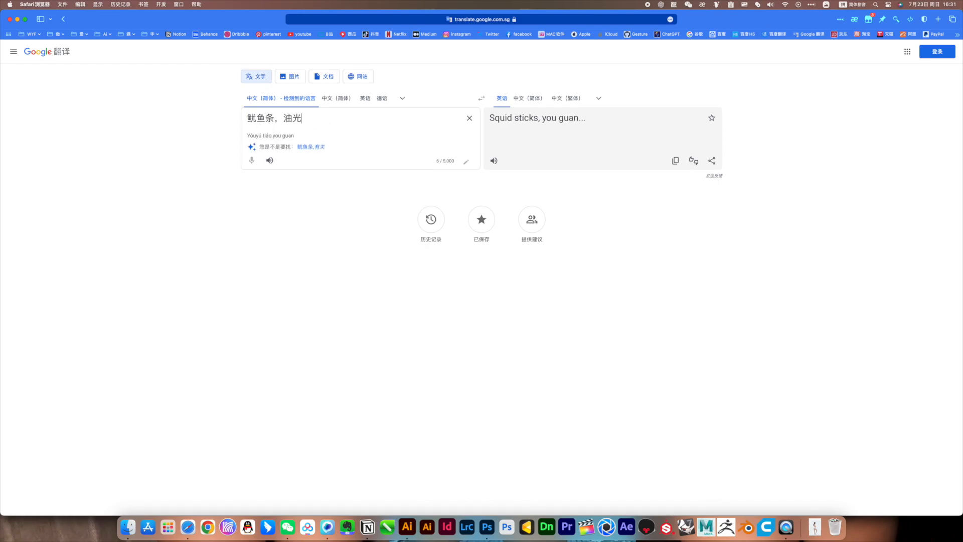
Step: Extend the Chinese source text with "白色碟子" and "辣味" to complete the prompt translation
text(,baise)
key(space)
text(diez)
key(space)
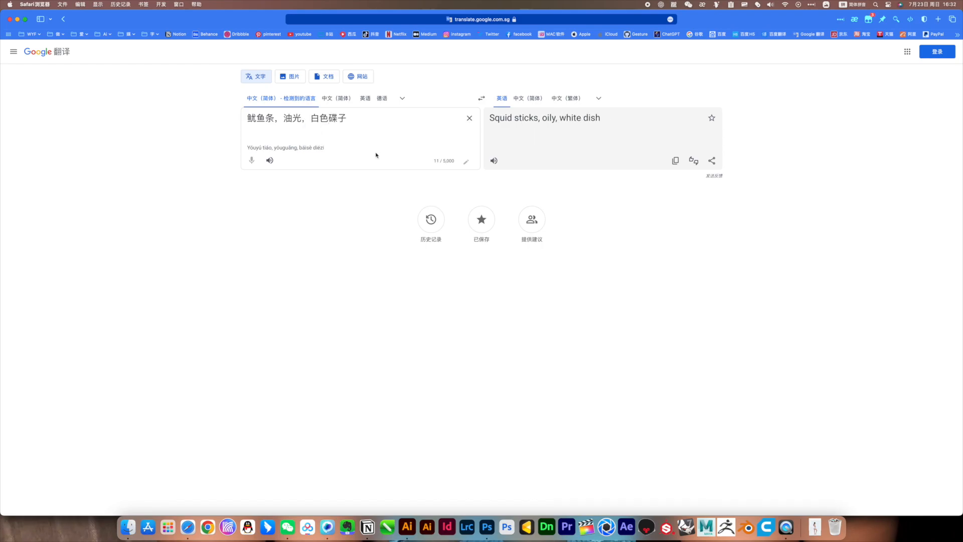
text(,la)
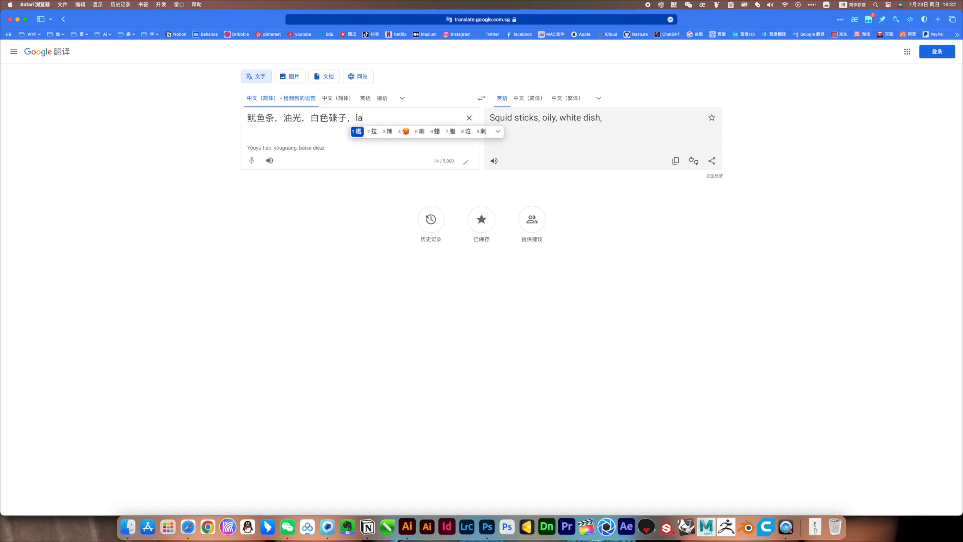
text(weidao)
key(space)
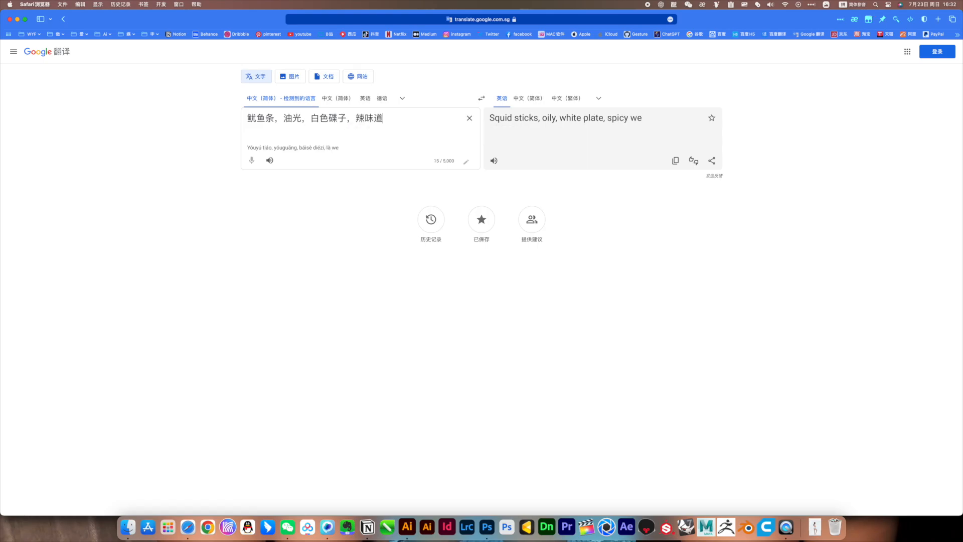
Step: Switch to Leonardo.Ai and replace the prompt with "Squid sticks, oily, white plate, spicy"
key(ctrl+Up)
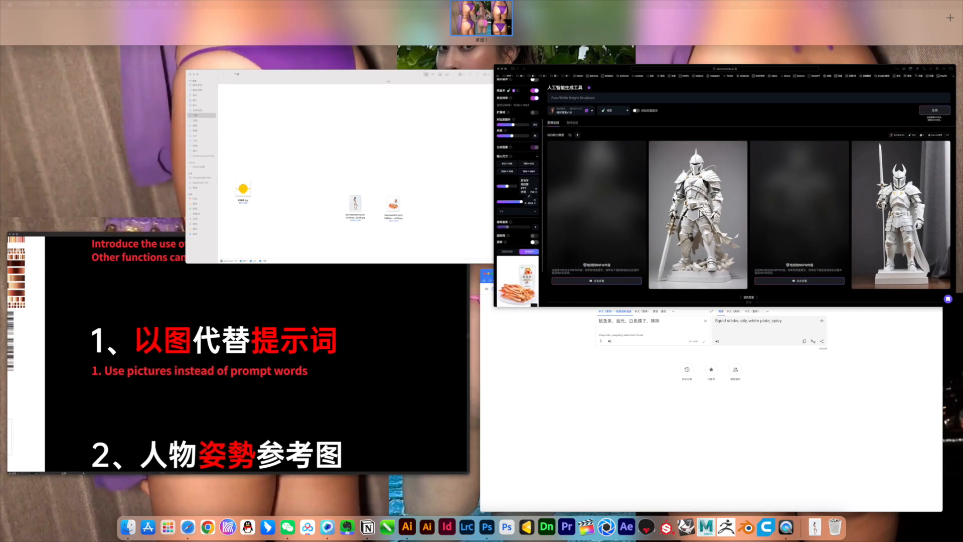
click(673, 200)
drag(234, 78, 91, 79)
text(Squid sticks, oily, white plate, spicy)
Step: Read the note about page translation and direct Chinese prompt words in the Illustrator outline
key(ctrl+Up)
click(327, 340)
drag(508, 384, 408, 110)
drag(390, 325, 461, 322)
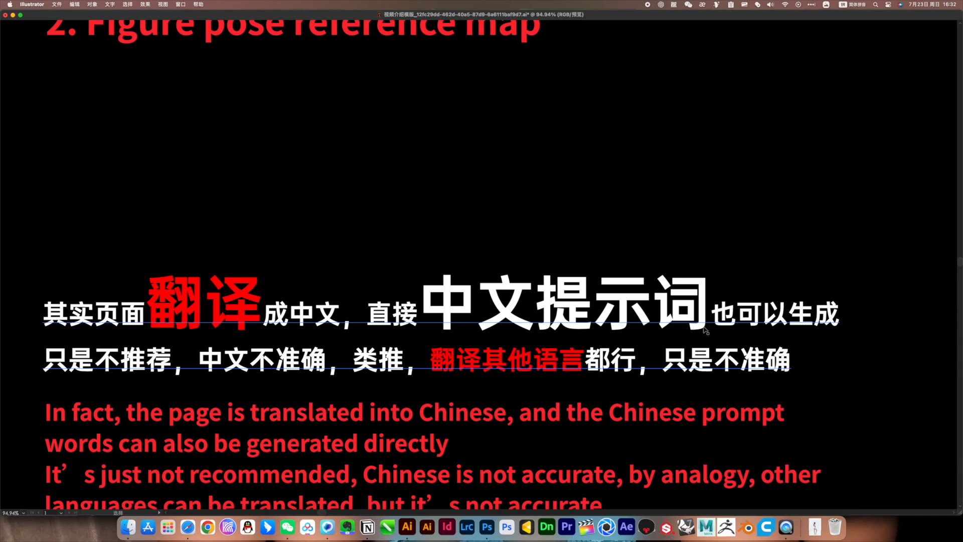
Step: Return to Leonardo.Ai and set the image style to Photography (摄影)
key(ctrl+Up)
click(532, 375)
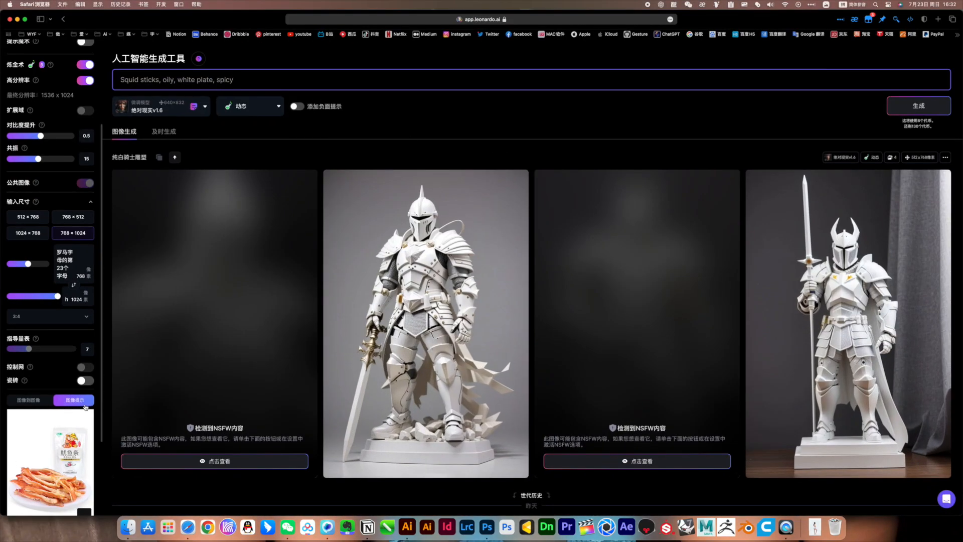
click(274, 108)
click(244, 216)
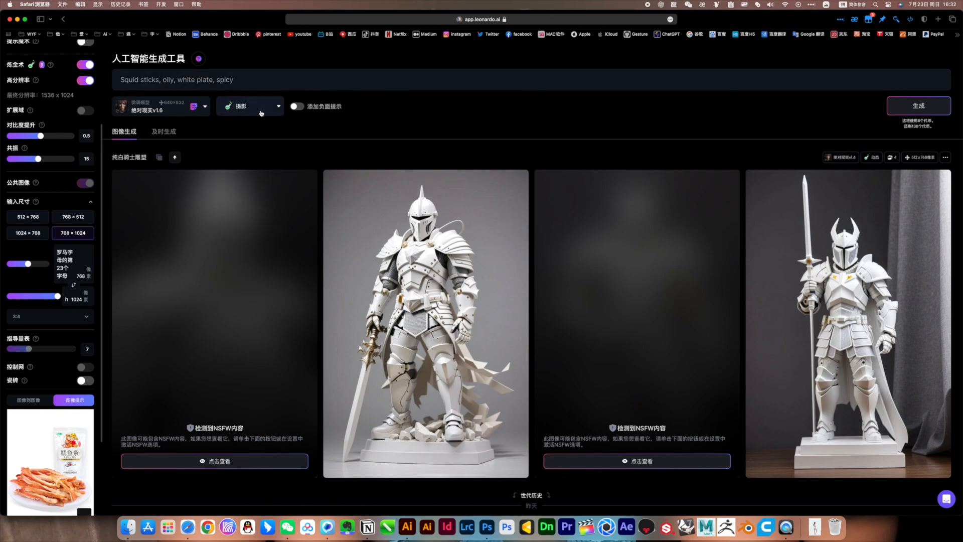
Step: Read the note about choosing a realistic model and photography mode in the Illustrator outline
key(ctrl+Up)
click(591, 247)
drag(630, 230, 416, 288)
drag(524, 158, 627, 200)
drag(604, 268, 641, 255)
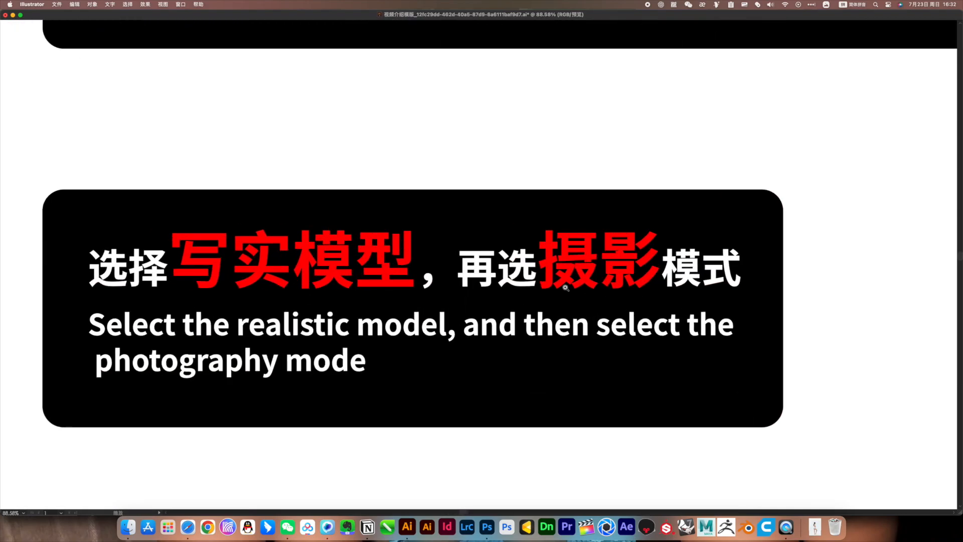
drag(523, 328, 426, 326)
drag(510, 298, 494, 341)
Step: Return to Leonardo.Ai and generate the image from the squid sticks prompt and reference photo
key(ctrl+Up)
click(466, 338)
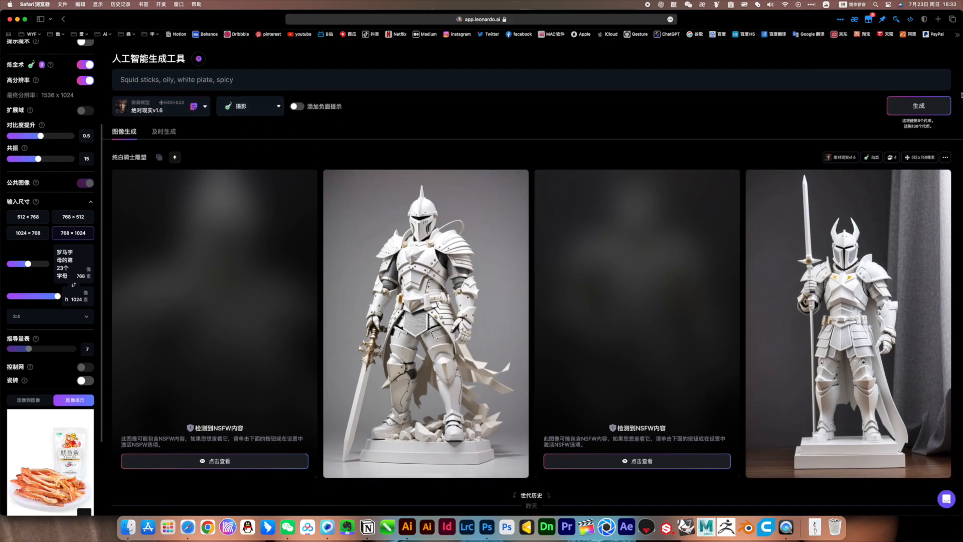
click(918, 105)
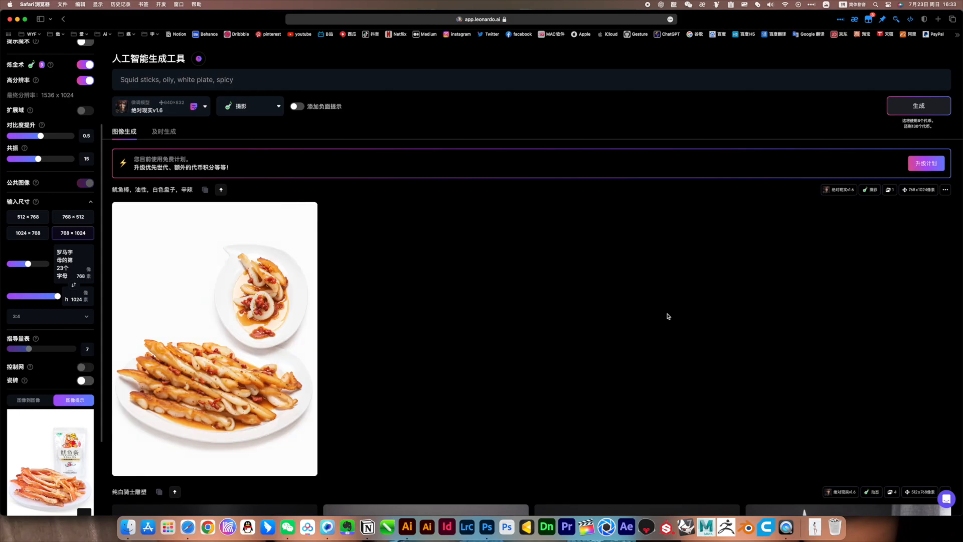
Step: Read the note about increasing the weight of the reference image in the Illustrator outline
key(ctrl+Up)
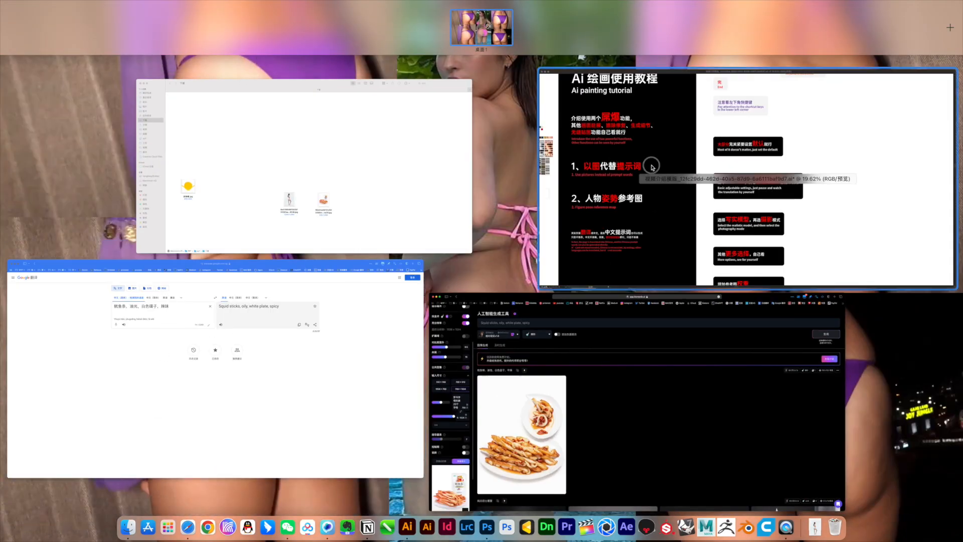
click(651, 168)
drag(494, 485, 442, 216)
drag(365, 246, 498, 229)
drag(499, 229, 368, 269)
drag(362, 270, 416, 264)
drag(548, 313, 469, 335)
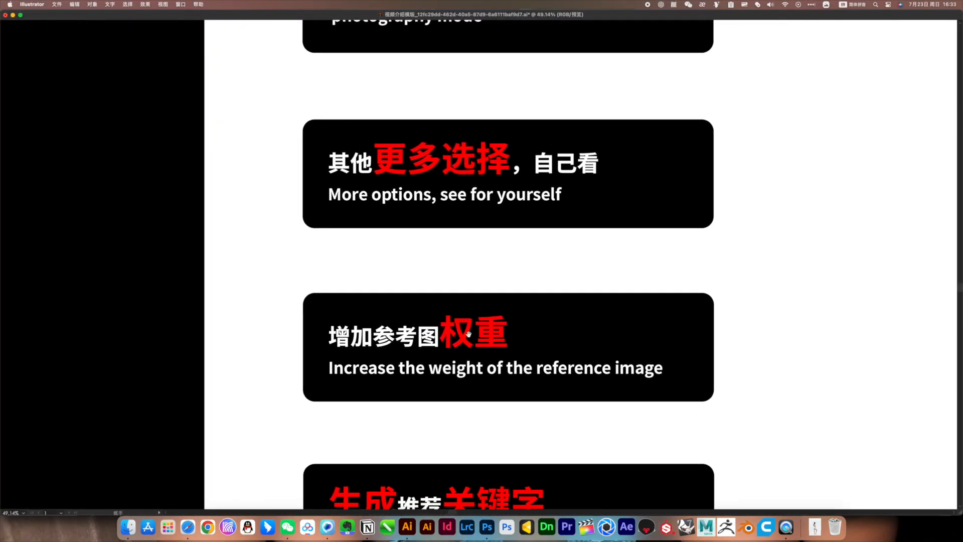
Step: Return to Leonardo.Ai, set the reference image's Init strength to 0.69 and generate the squid sticks image again
key(ctrl+Up)
click(580, 410)
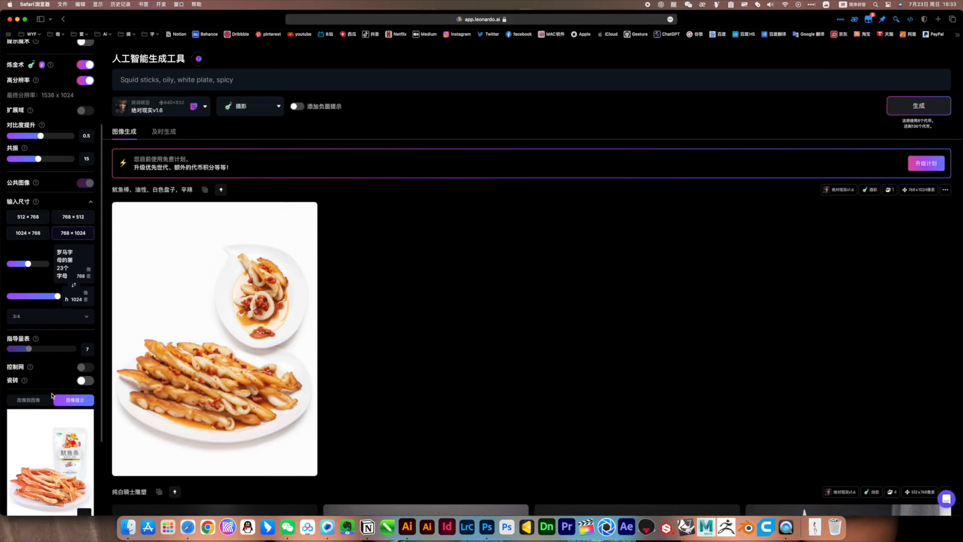
scroll(53, 441, down, 10)
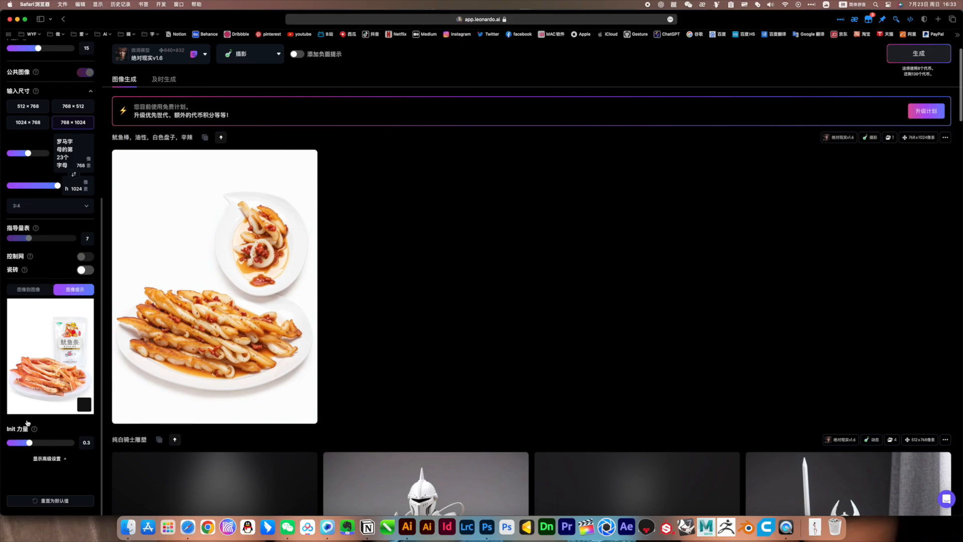
drag(30, 445, 59, 443)
scroll(449, 274, up, 3)
scroll(61, 219, up, 10)
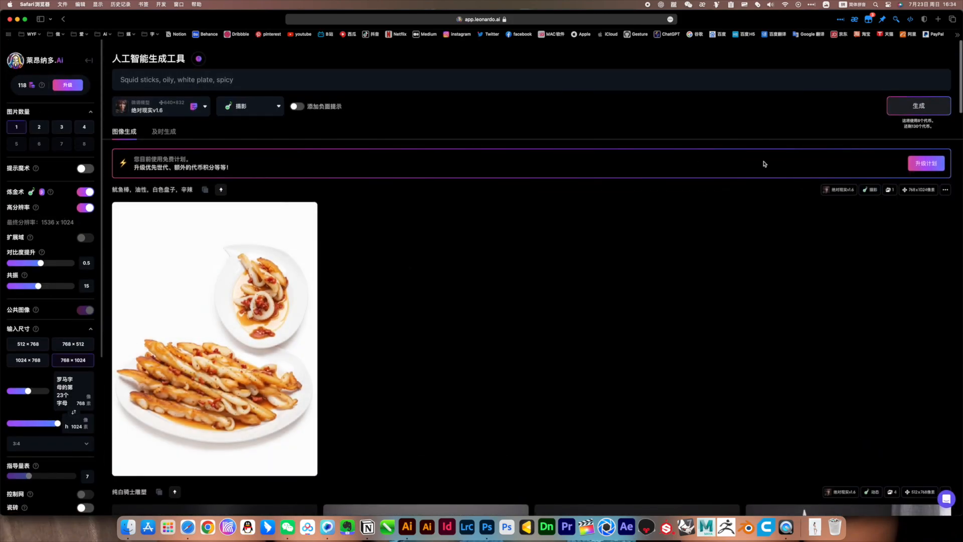
click(930, 109)
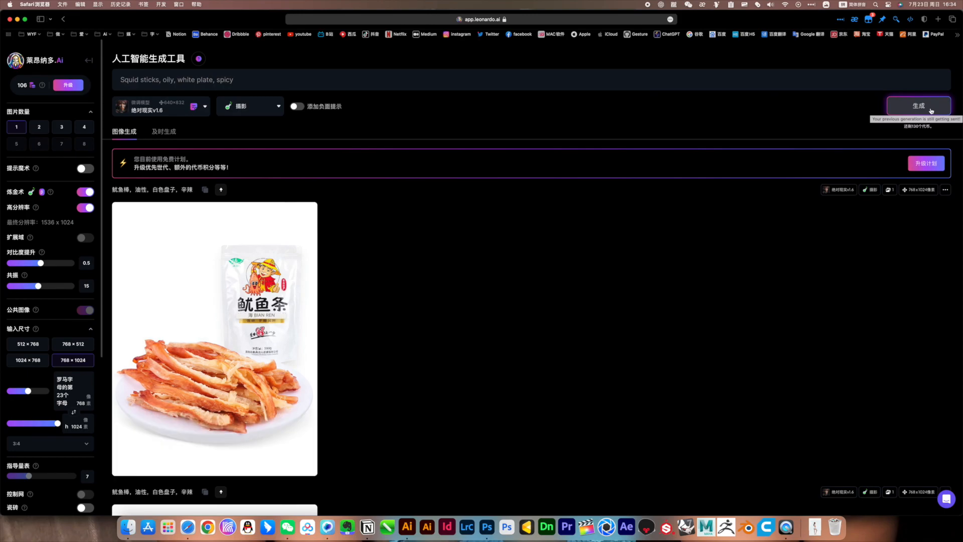
Step: Compare the new result with the previous one, then generate two images at 512 × 768
scroll(426, 351, down, 5)
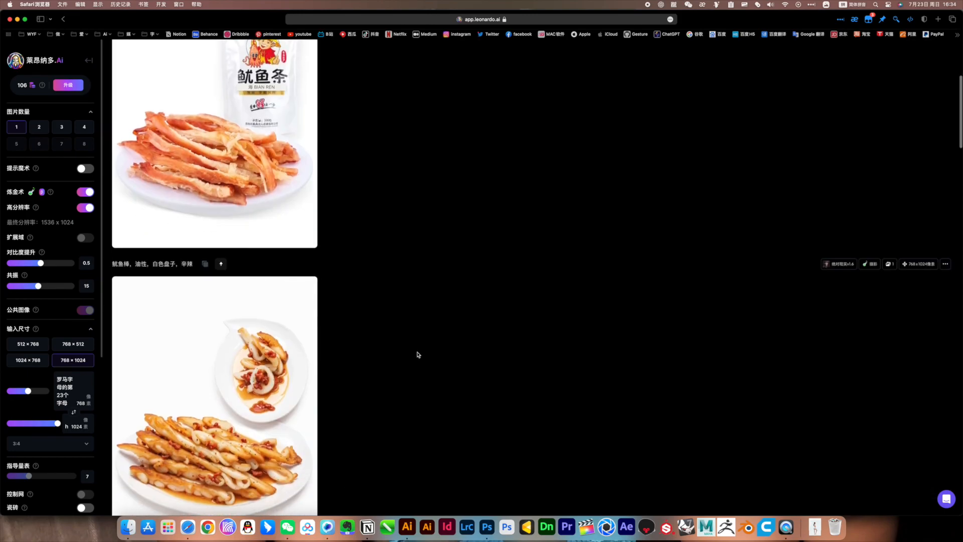
scroll(52, 375, down, 4)
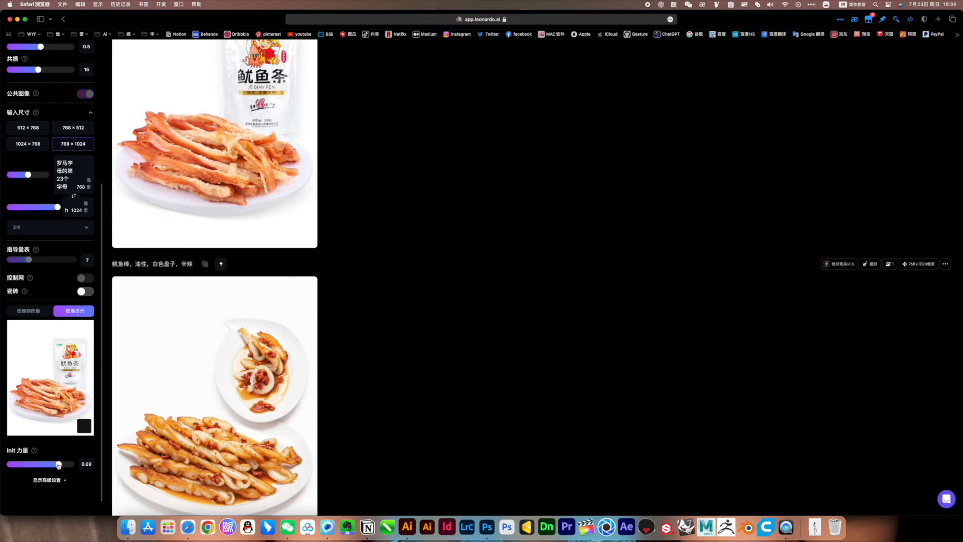
scroll(398, 296, up, 5)
scroll(39, 180, up, 5)
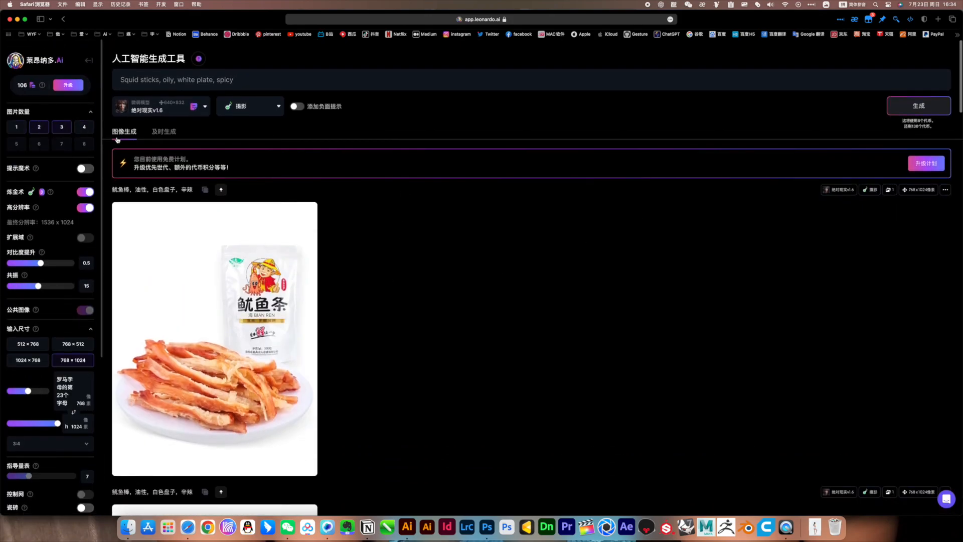
click(28, 343)
click(933, 111)
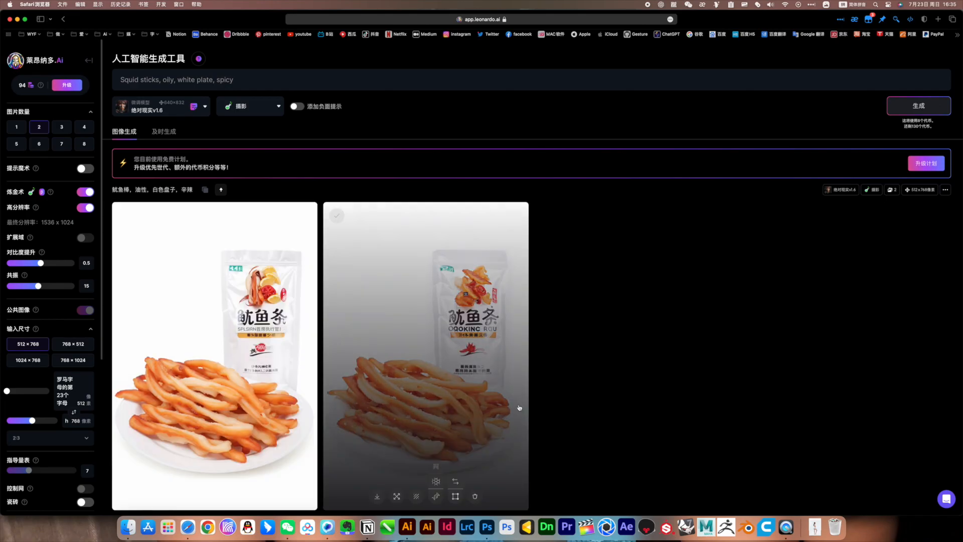
Step: Look over the two newly generated squid sticks images and open the second one enlarged
scroll(717, 386, down, 3)
scroll(599, 333, up, 5)
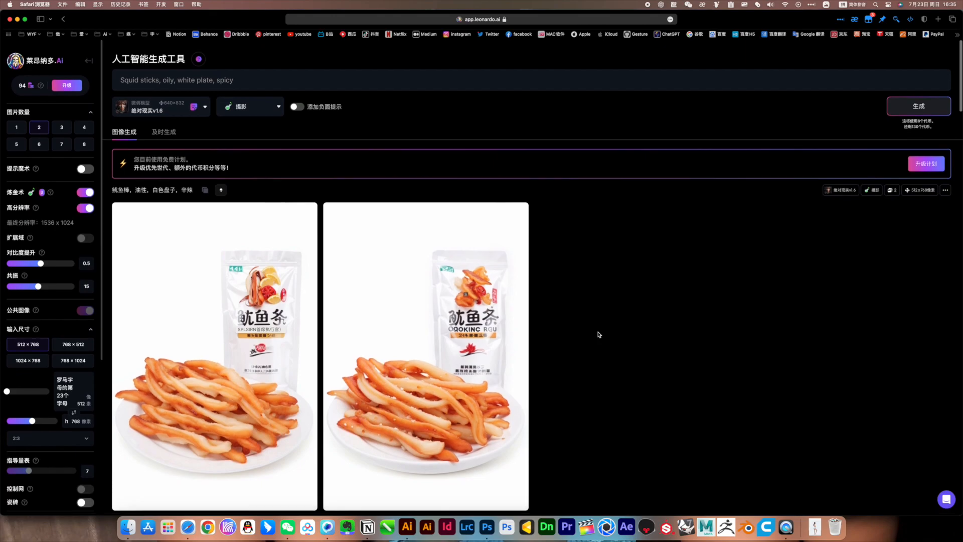
scroll(600, 333, down, 6)
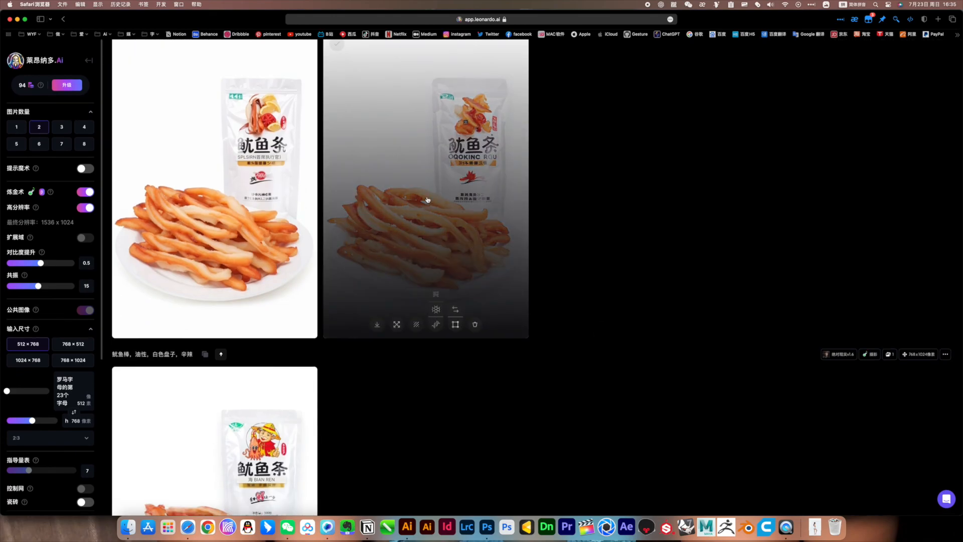
click(432, 241)
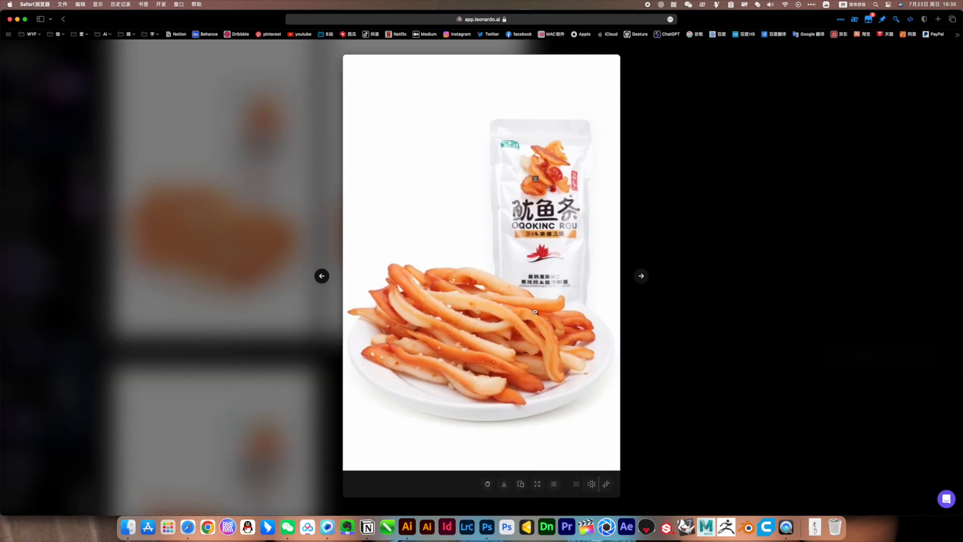
Step: Open the original squid sticks photo from the Downloads folder in Preview to compare it with the generated image
key(ctrl+Up)
click(370, 232)
click(525, 346)
key(space)
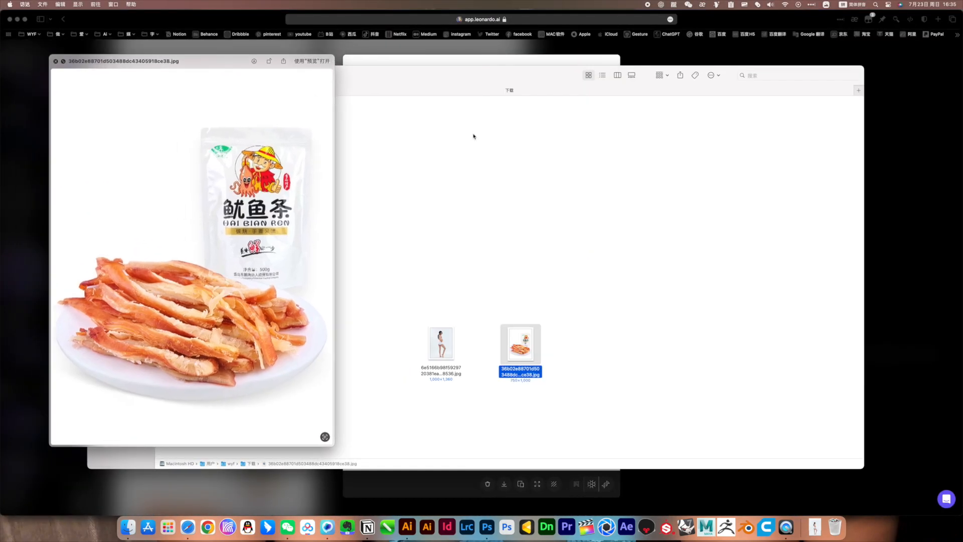
click(371, 75)
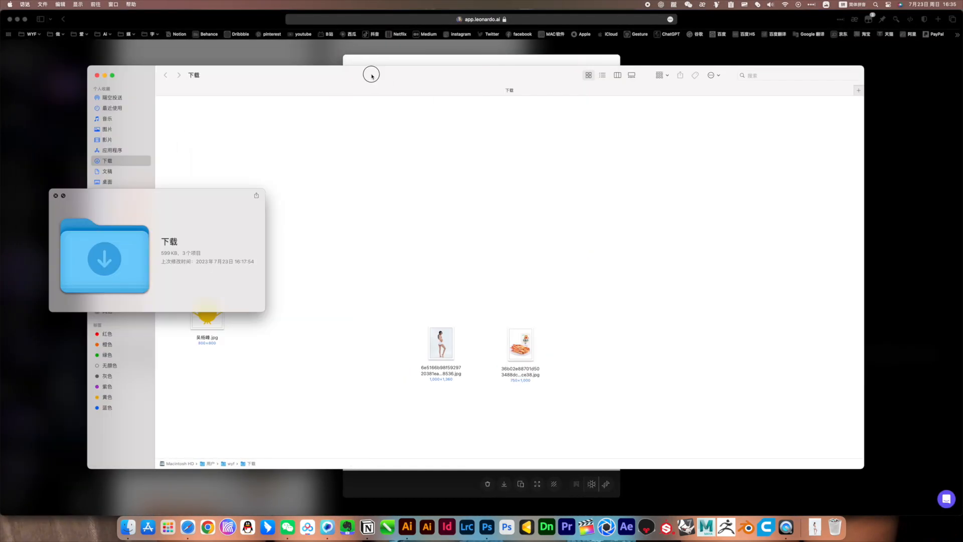
click(525, 347)
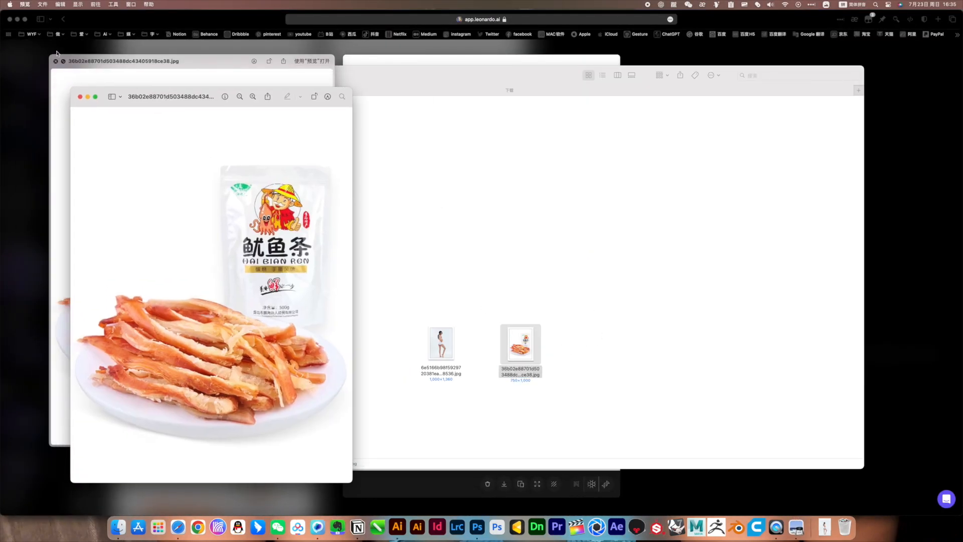
click(54, 62)
drag(386, 93, 580, 122)
click(293, 104)
drag(179, 98, 157, 70)
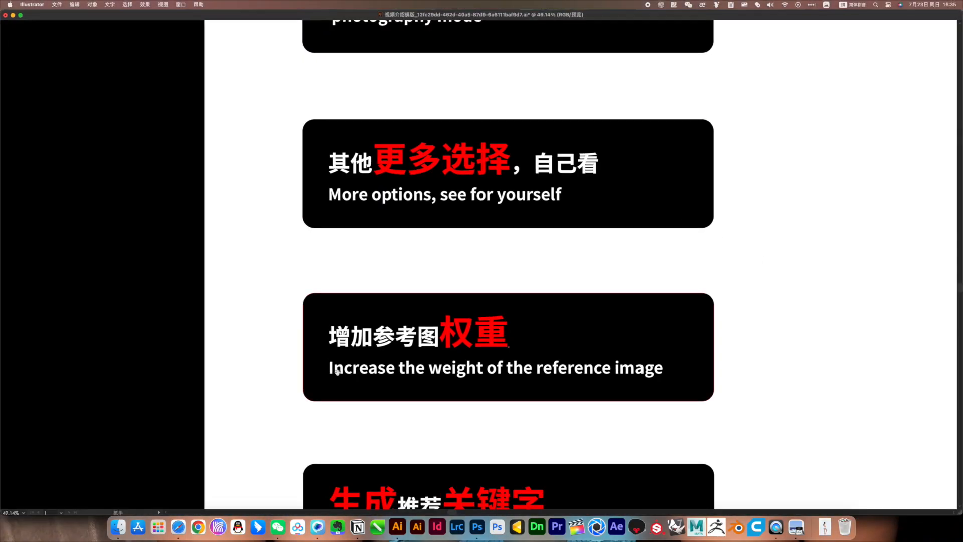
Step: Review the reference image weight note and the surrounding outline in Illustrator
click(419, 346)
drag(546, 357, 376, 328)
drag(166, 71, 552, 235)
drag(745, 245, 424, 251)
Step: Return to Leonardo.Ai and open the Absolute Reality v1.6 model from the featured models on the home page
key(ctrl+Up)
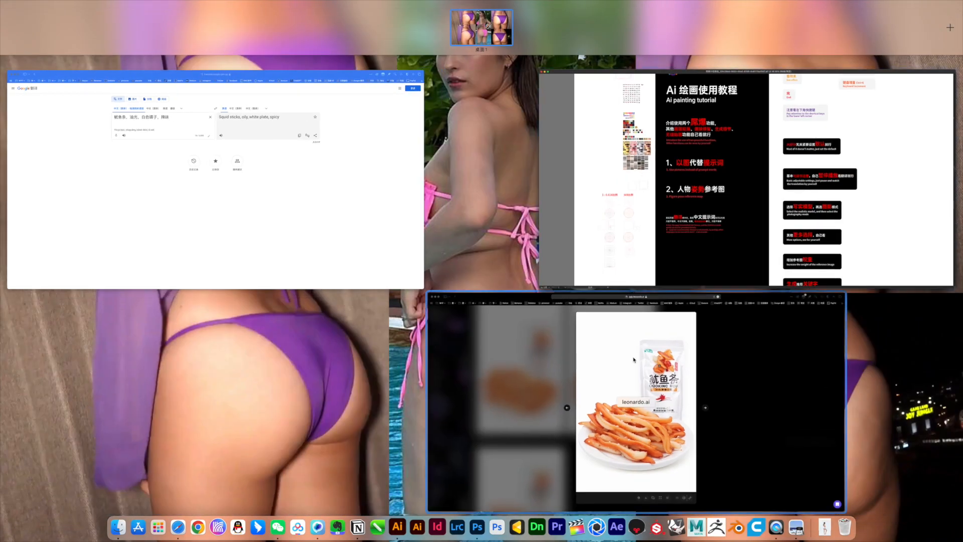
click(634, 360)
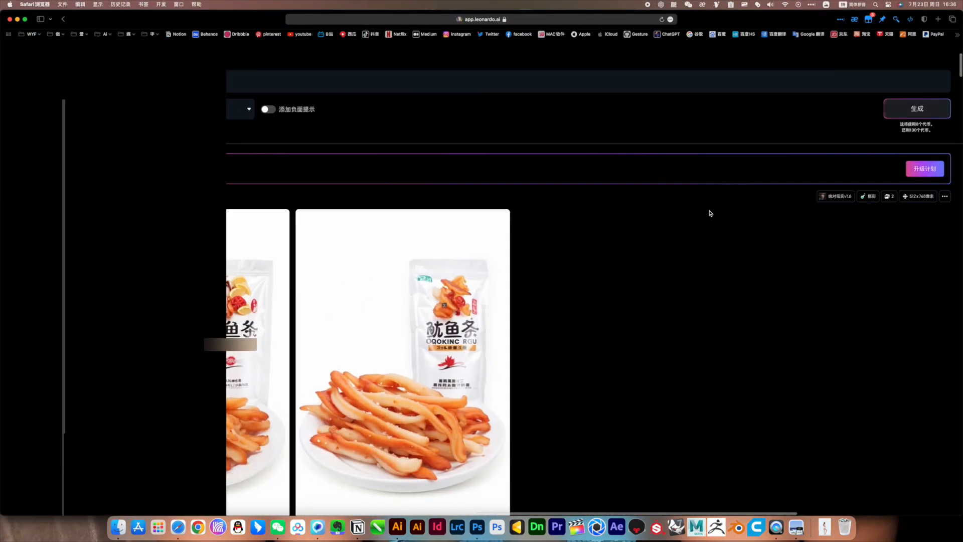
scroll(644, 248, left, 5)
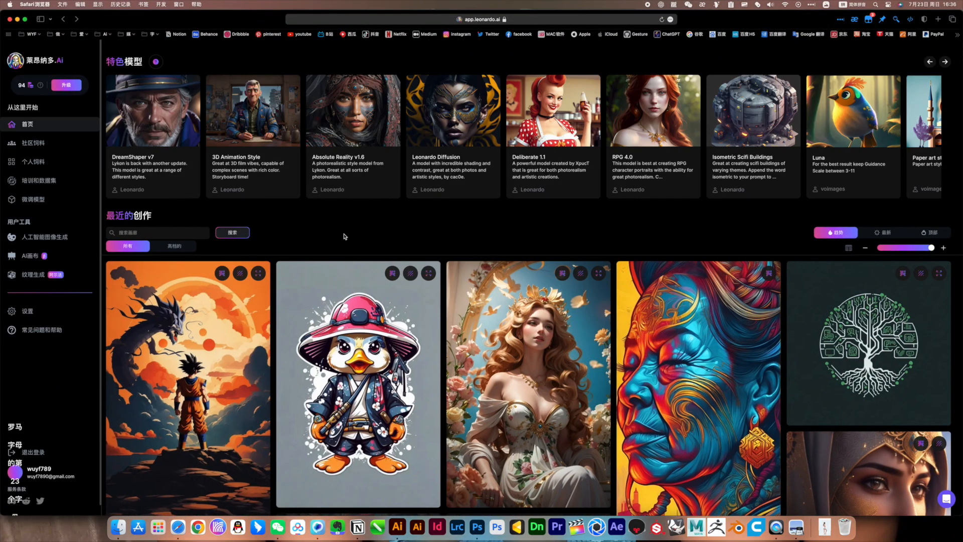
click(361, 116)
Step: Read the note about generating recommended keywords in the Illustrator outline
key(ctrl+Up)
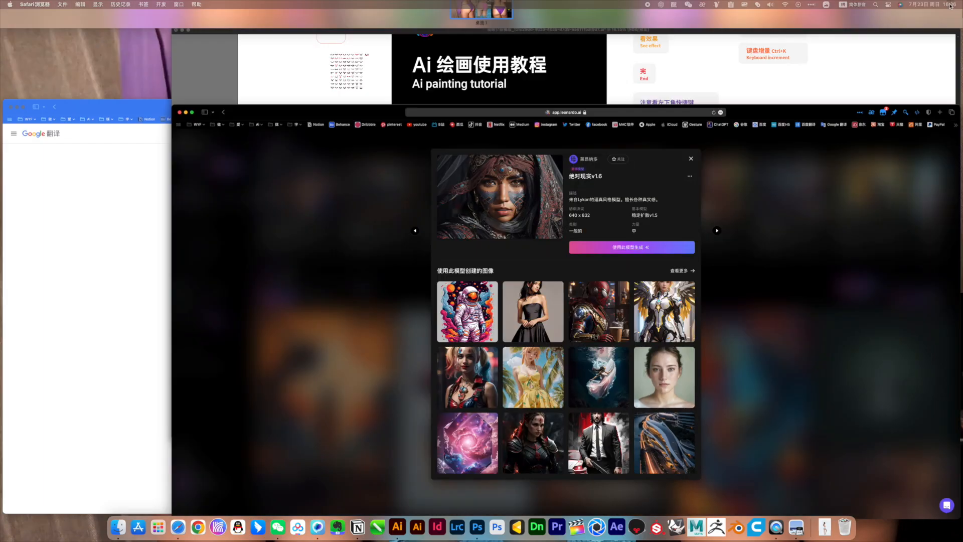
click(678, 186)
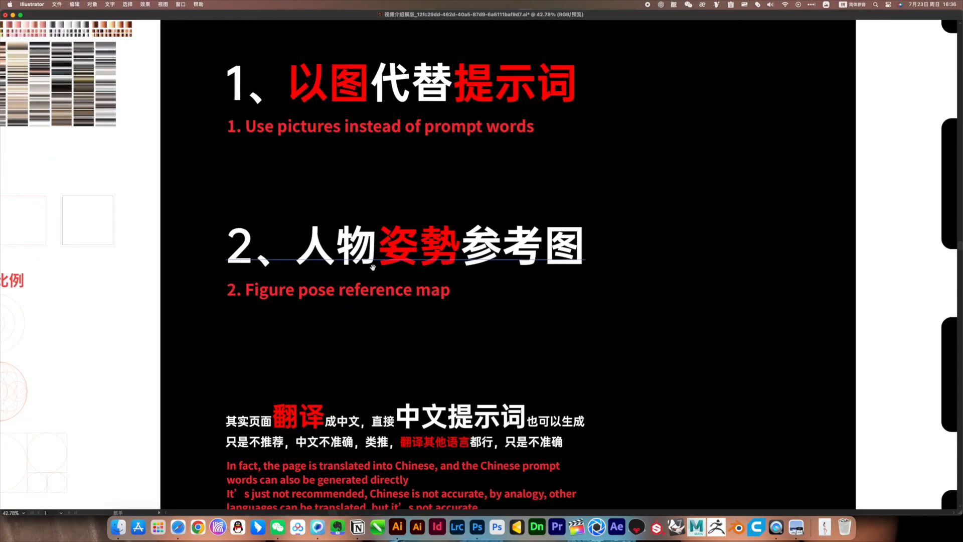
scroll(386, 268, up, 5)
scroll(645, 280, down, 8)
drag(710, 277, 345, 282)
drag(464, 246, 364, 257)
drag(445, 307, 440, 129)
drag(489, 410, 498, 321)
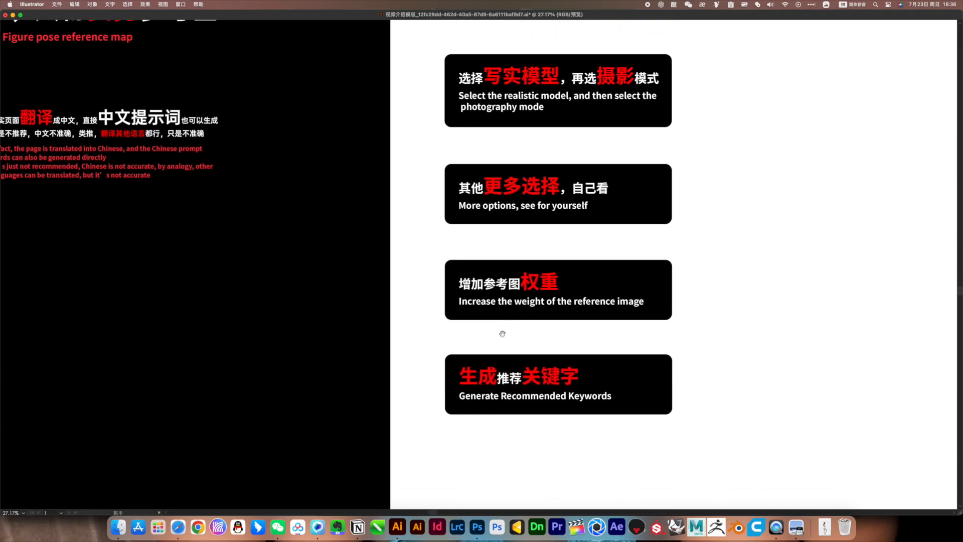
drag(514, 398, 668, 374)
Step: Switch to Google Translate, translate "纯白色骑士雕塑" into English and copy the translation
key(ctrl+Up)
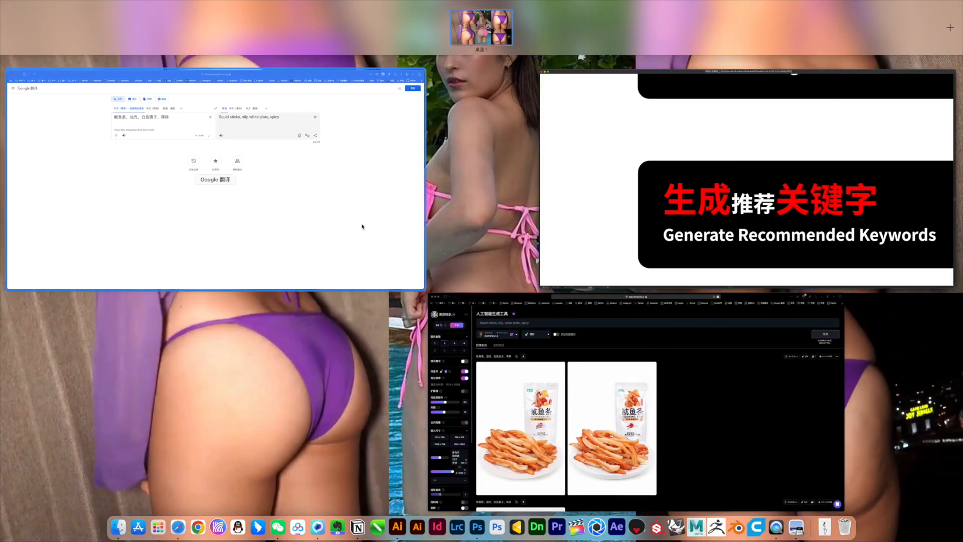
click(406, 255)
drag(377, 122, 146, 114)
text(qi)
key(BackSpace)
key(BackSpace)
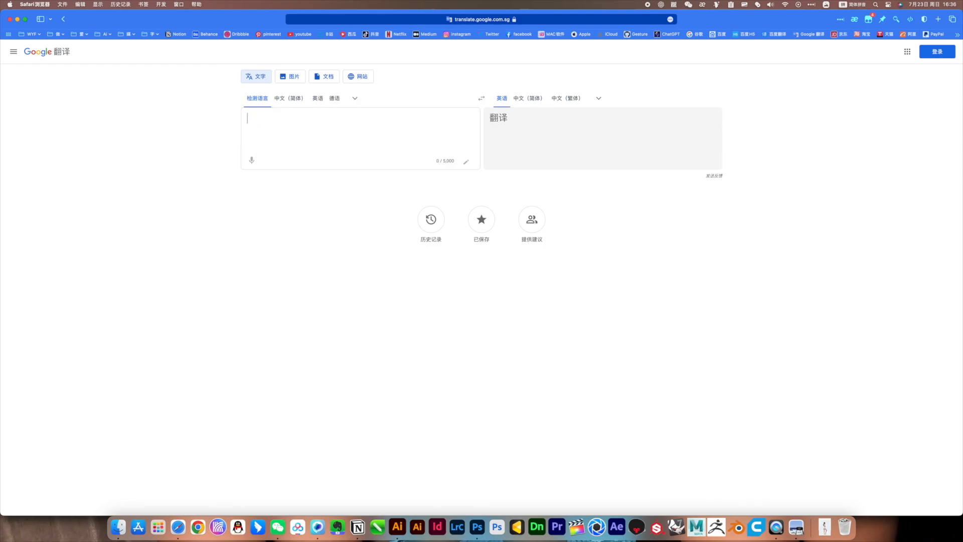
text(chunbai seqishi )
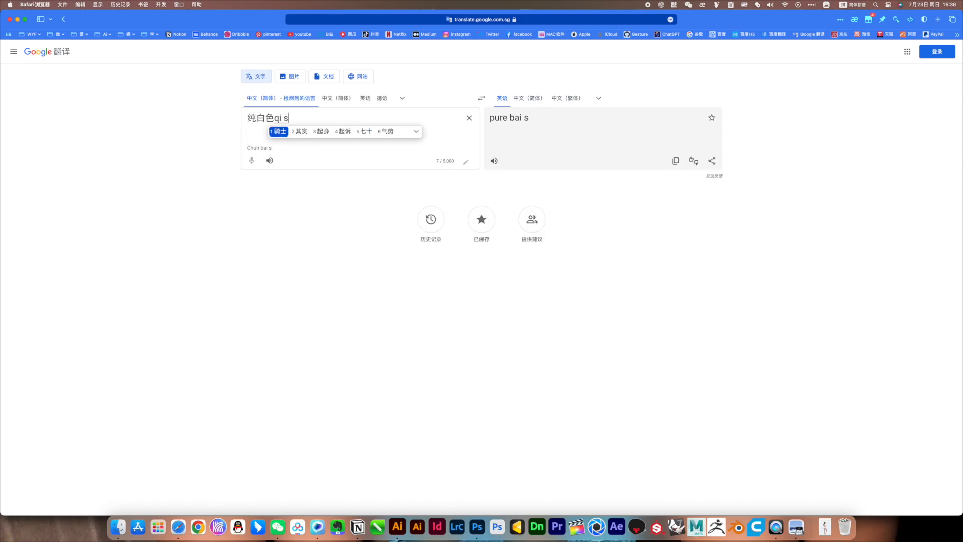
text(diaosu)
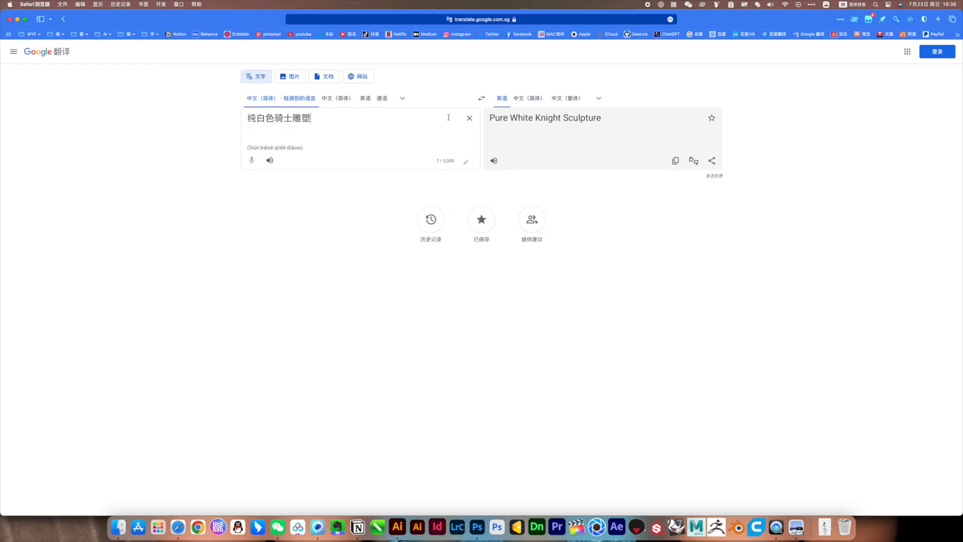
drag(601, 121, 490, 116)
key(super+c)
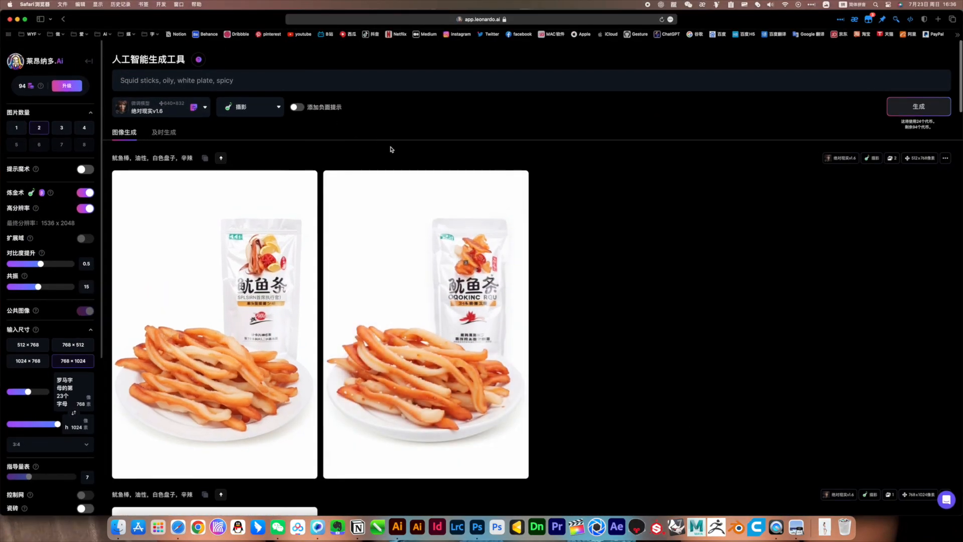
Step: In Leonardo.Ai's Prompt Generation, generate four prompt ideas from the copied text "Pure White Knight Sculpture"
click(274, 109)
click(317, 131)
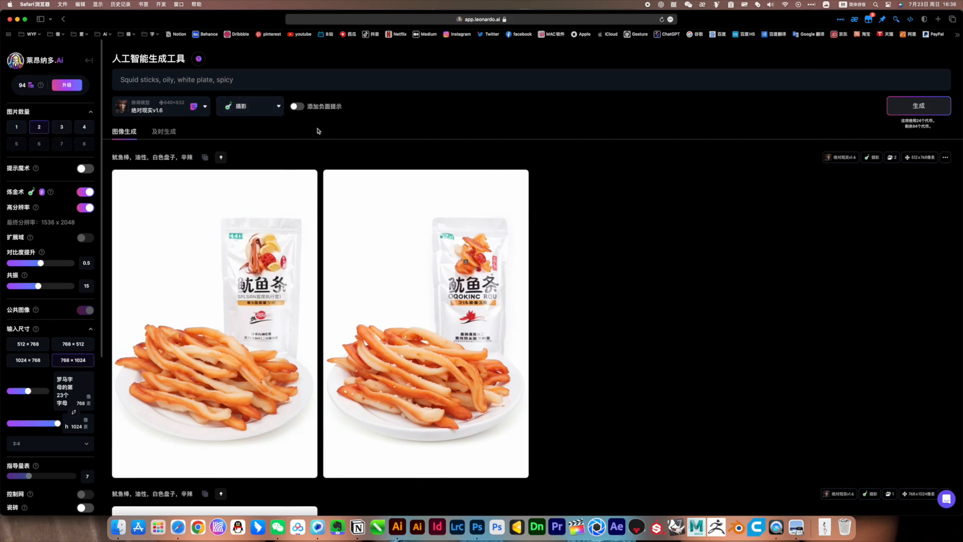
click(174, 139)
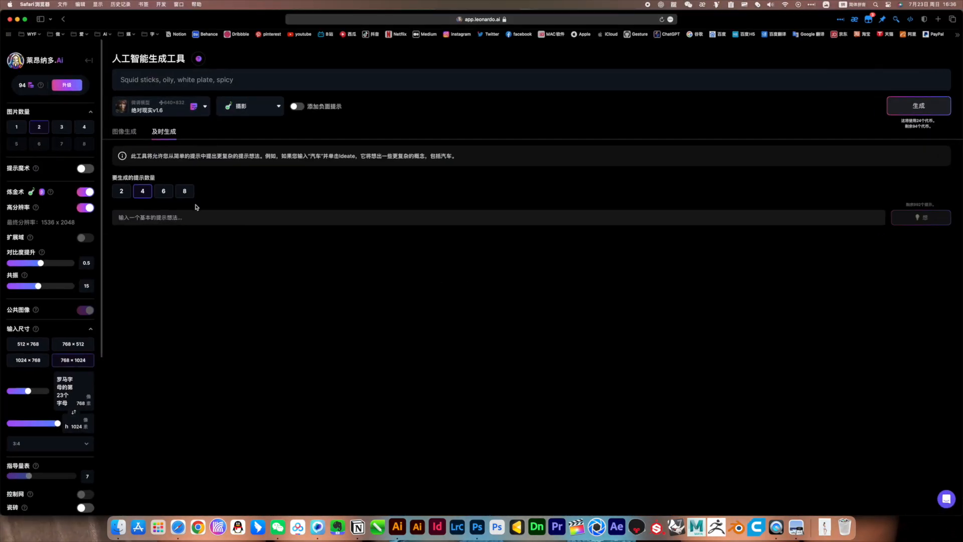
click(136, 193)
click(206, 220)
key(super+v)
click(921, 218)
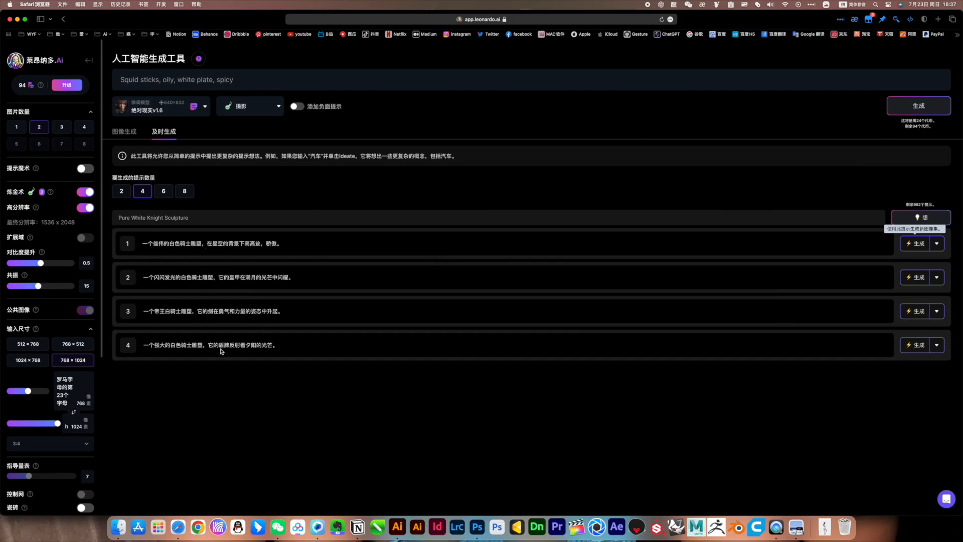
Step: Restore the page's original English and regenerate four prompt ideas from "Pure White Knight Sculpture"
click(671, 21)
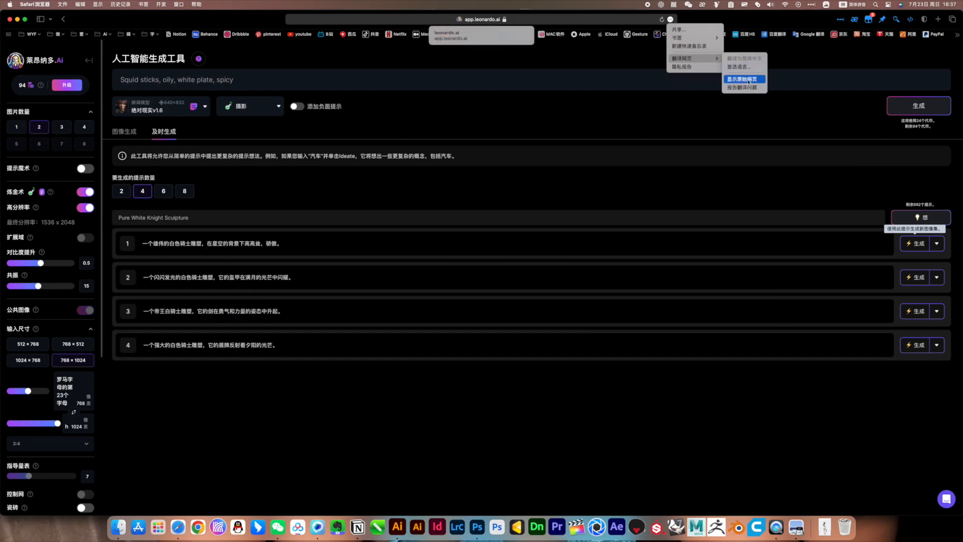
click(749, 83)
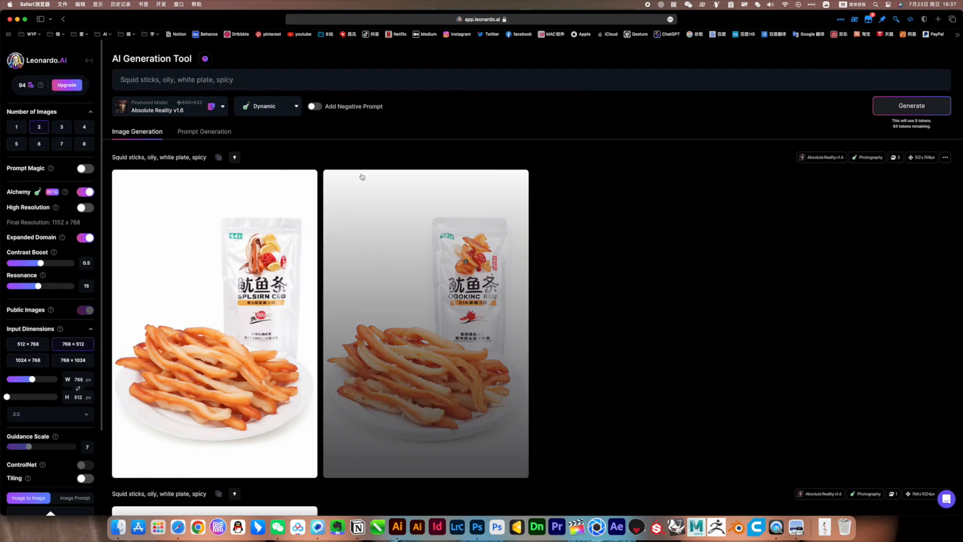
click(203, 131)
click(205, 224)
key(super+v)
click(916, 217)
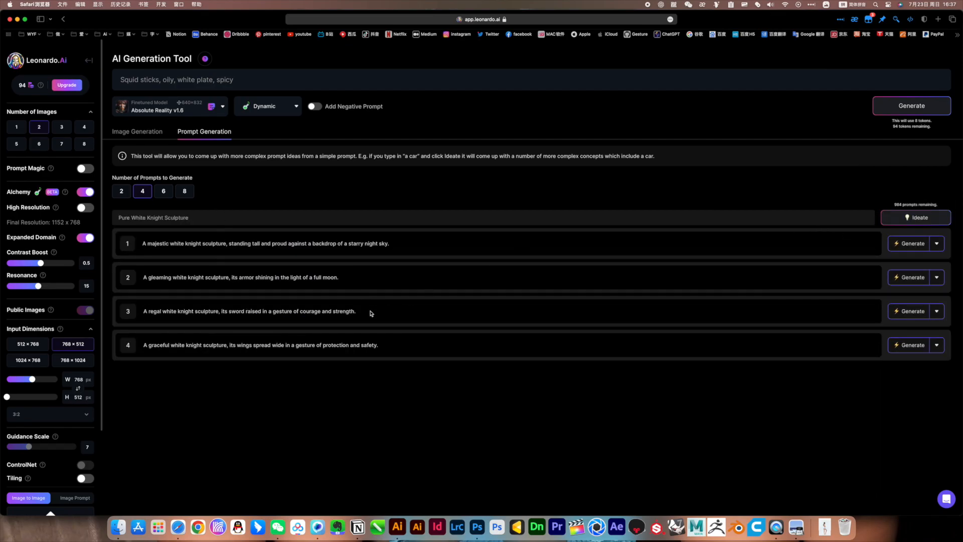
Step: Reuse the third idea, "A regal white knight sculpture, its sword raised in a gesture of courage and strength.", as the prompt in Image Generation
drag(369, 311, 146, 311)
key(super+c)
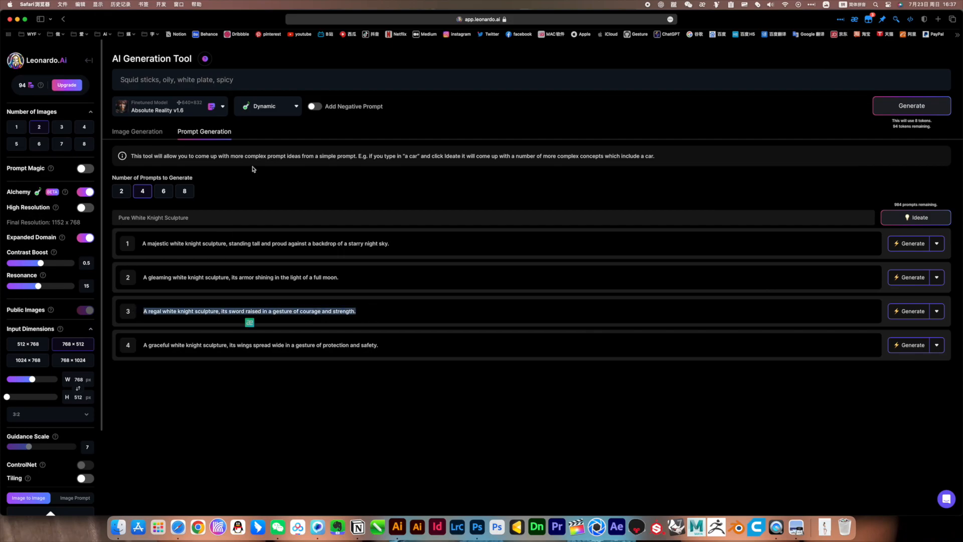
click(246, 80)
key(super+v)
click(147, 134)
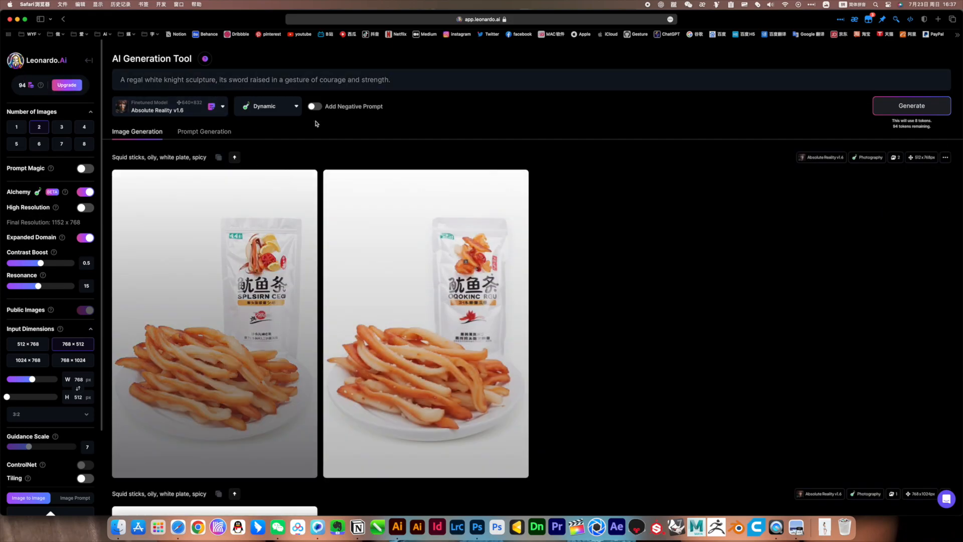
Step: Set the input dimensions to 512 × 768 and generate two images from the regal white knight prompt
click(28, 345)
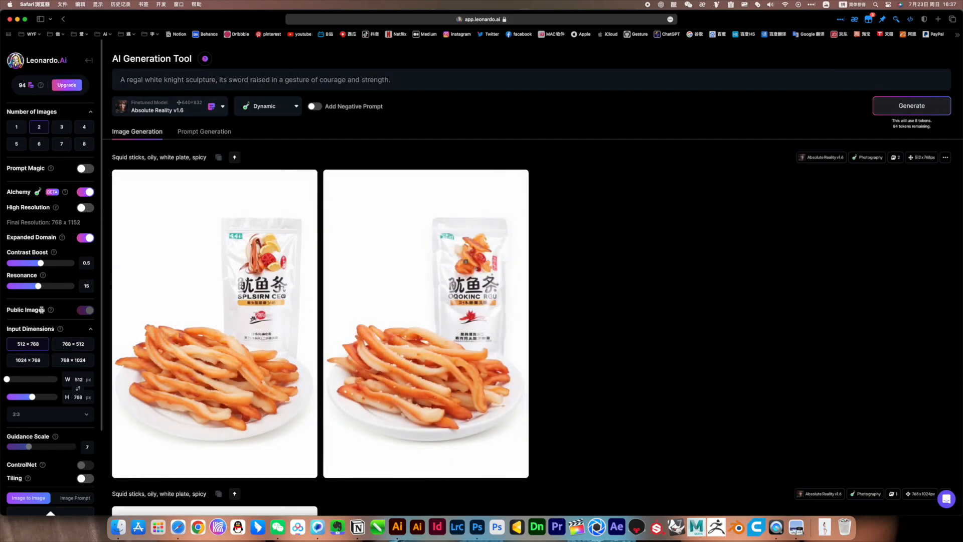
scroll(65, 230, down, 3)
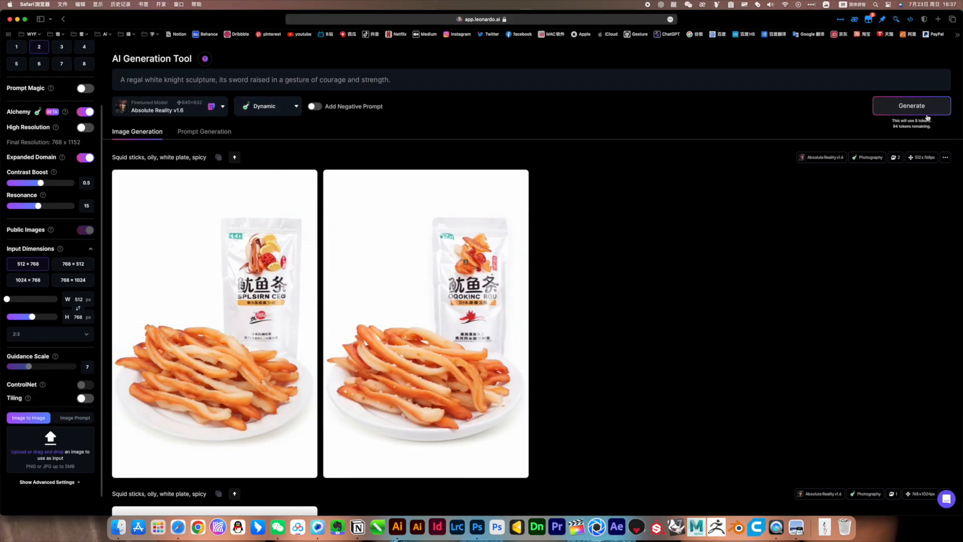
click(926, 115)
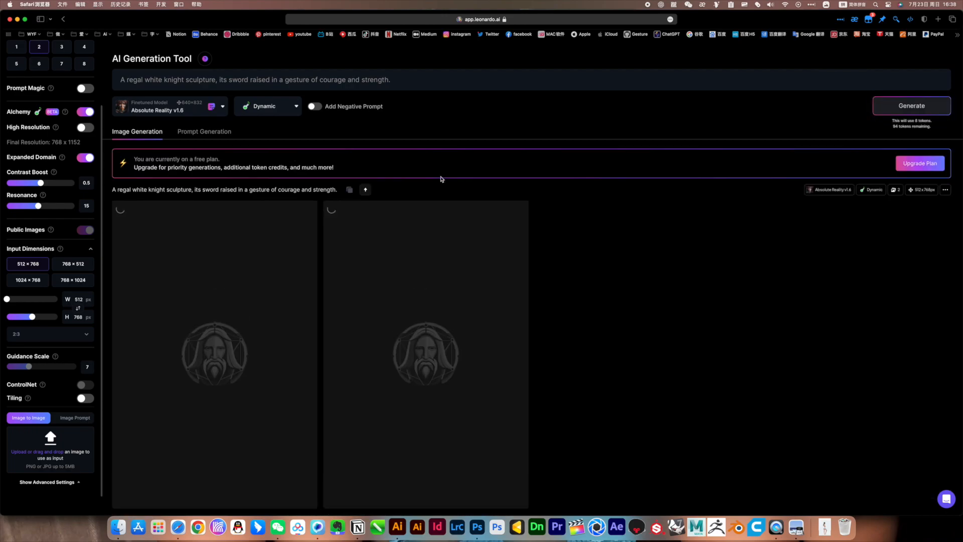
scroll(78, 204, up, 3)
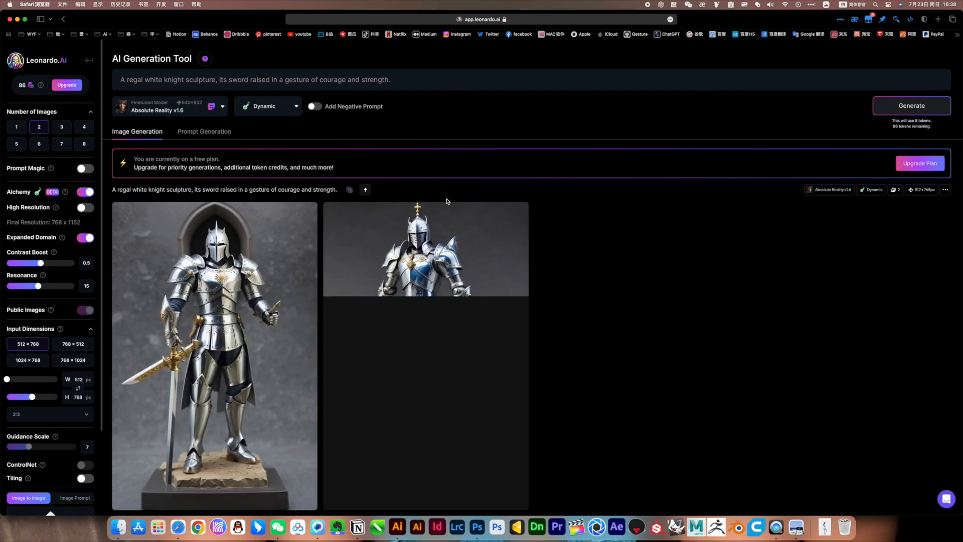
Step: Generate two knight images using the woman's pose photo as Image to Image reference at Init Strength 0.3, and enlarge the second result
scroll(769, 337, down, 3)
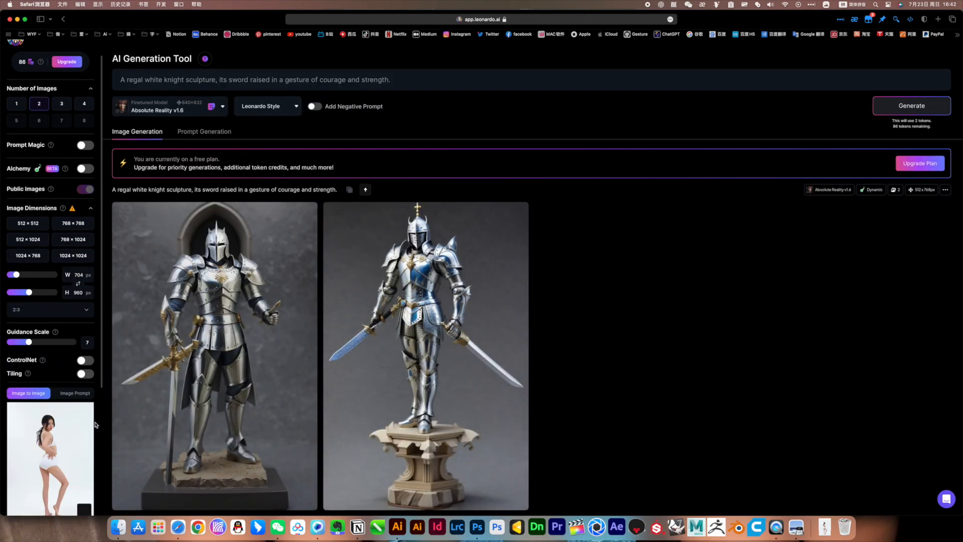
scroll(12, 428, down, 5)
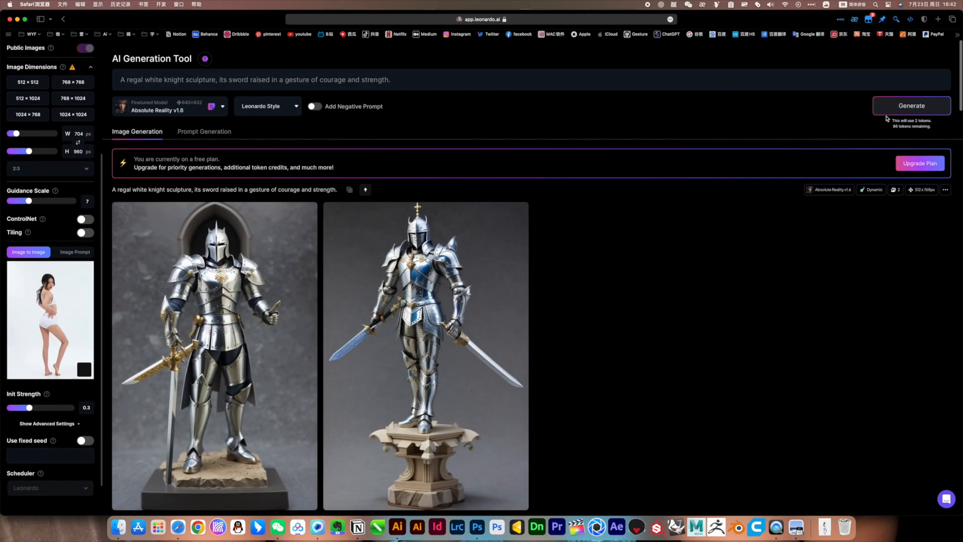
click(918, 103)
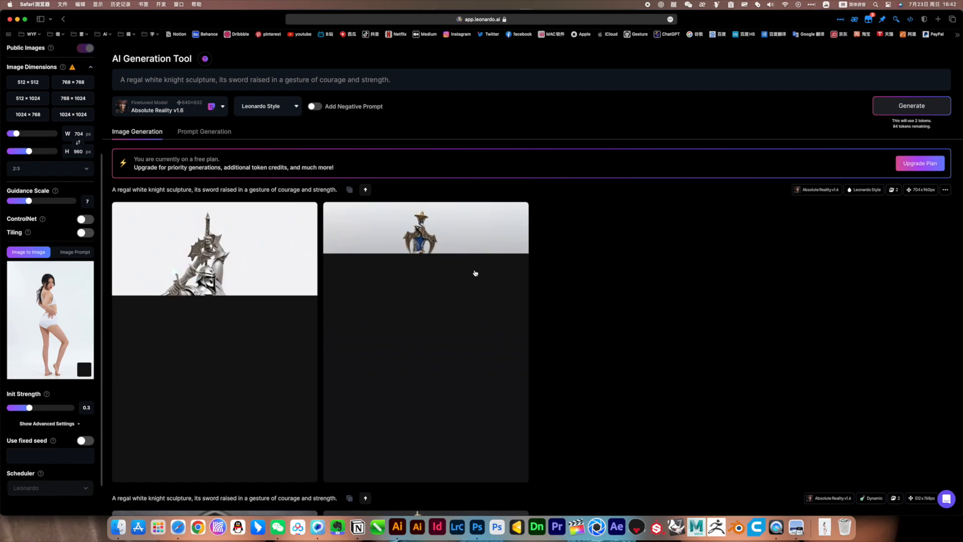
click(443, 315)
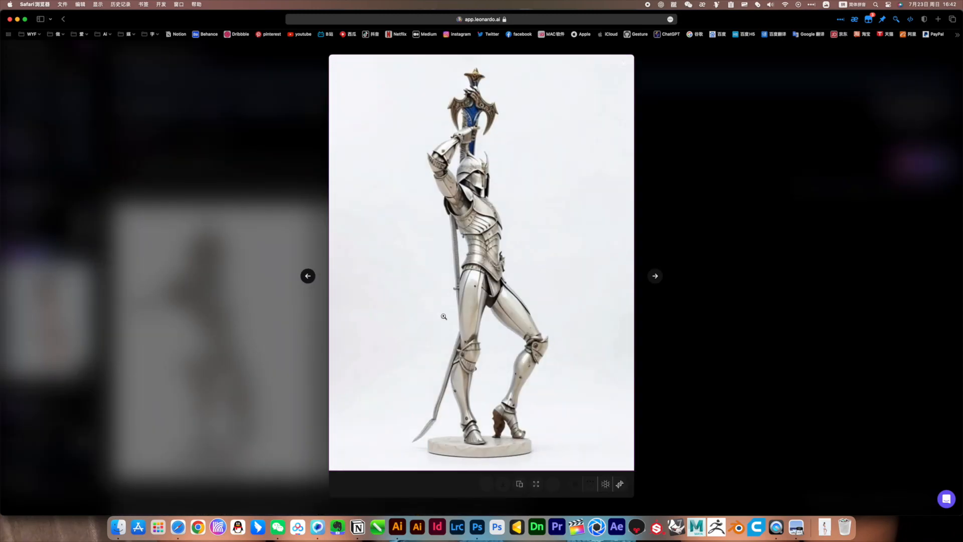
Step: Switch to the Illustrator outline and read the notes on the figure pose reference and on increasing the reference image weight
click(824, 525)
click(799, 428)
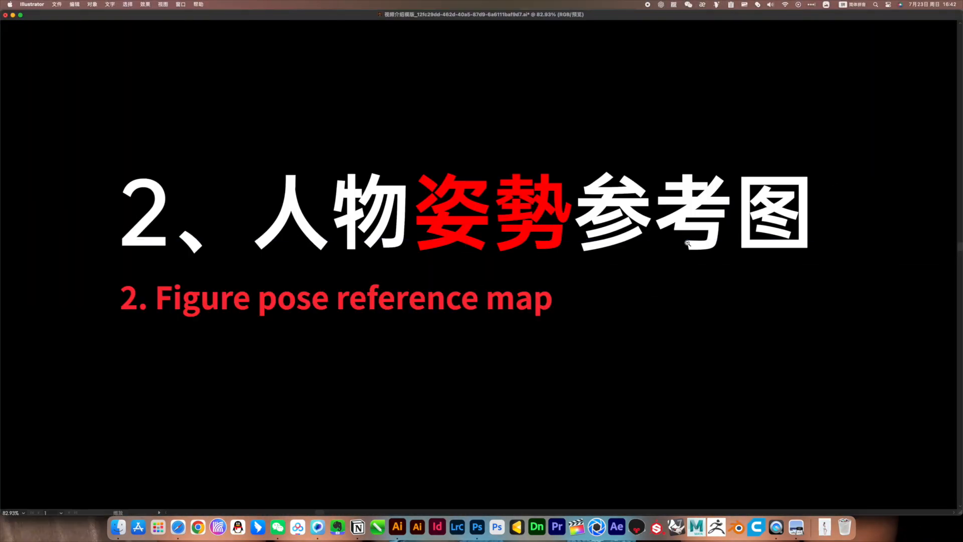
scroll(197, 228, down, 5)
drag(196, 229, 172, 166)
drag(355, 335, 466, 282)
drag(465, 281, 302, 275)
Step: Return to Leonardo.Ai, close the preview and generate two more knight images with a higher Init Strength for the pose reference
key(ctrl+Up)
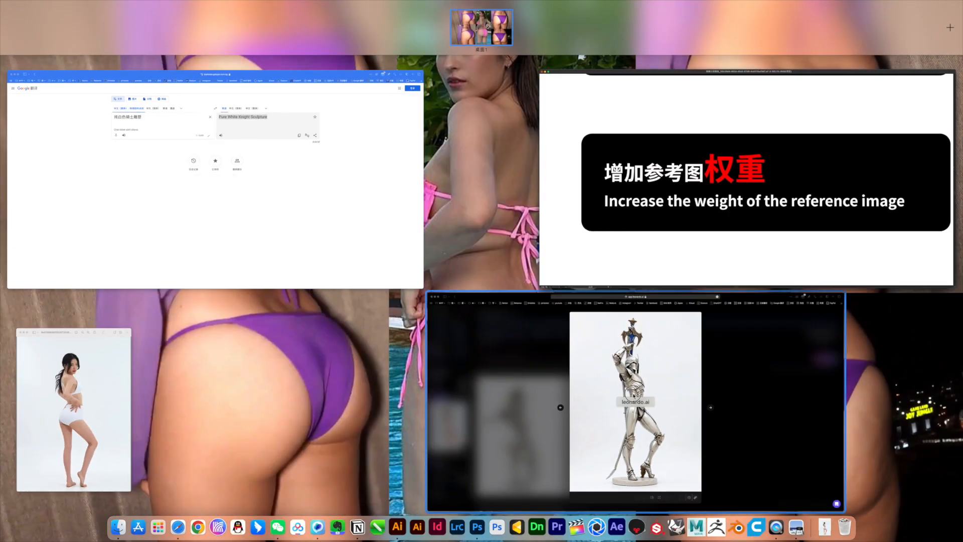
click(634, 395)
click(749, 213)
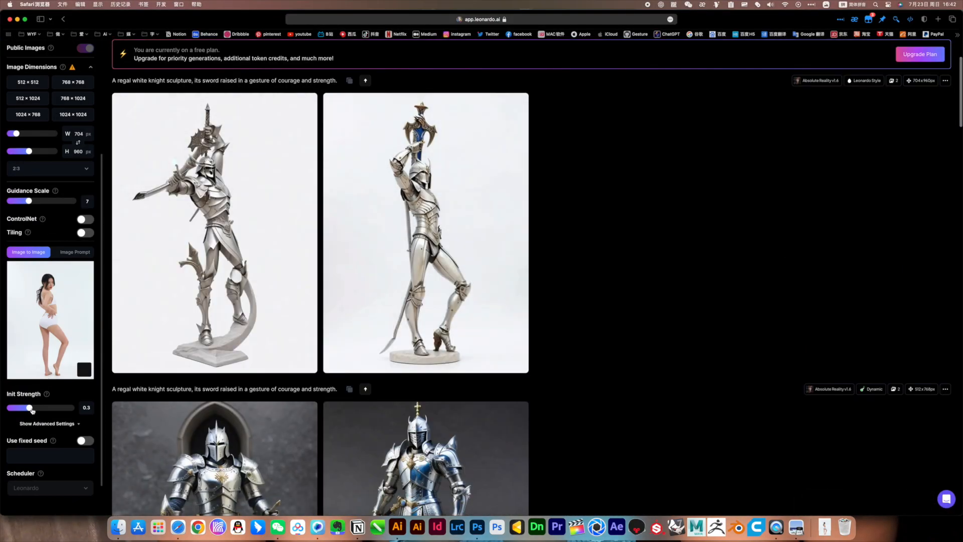
scroll(31, 410, up, 4)
scroll(382, 221, up, 3)
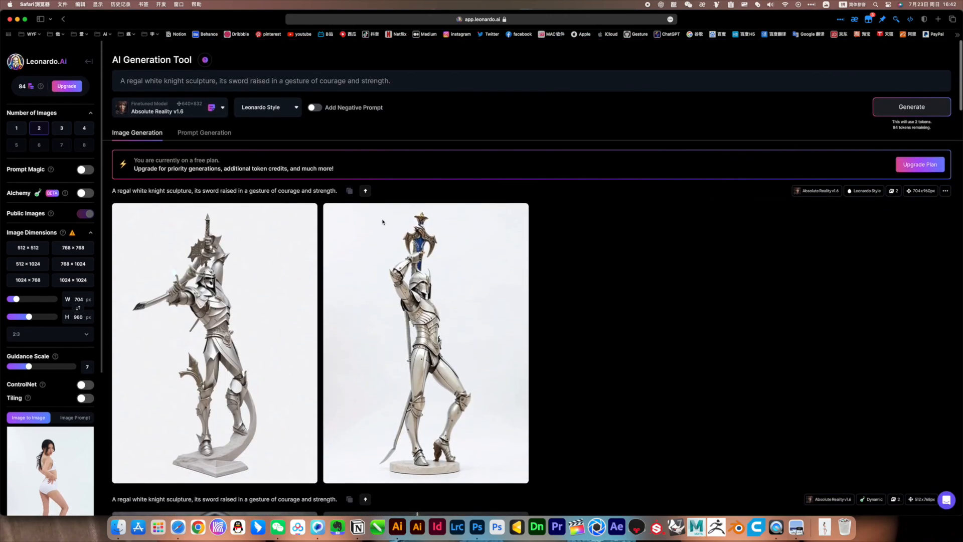
click(911, 106)
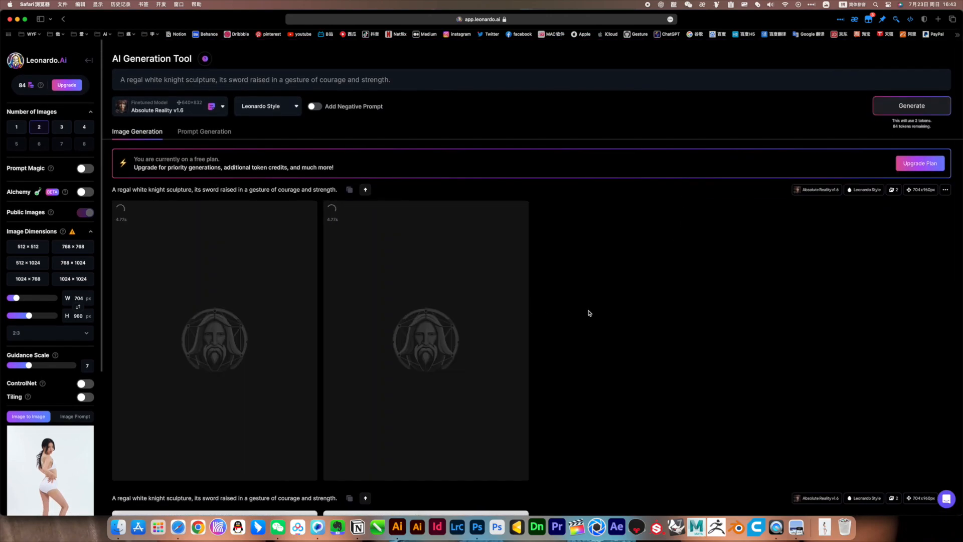
scroll(569, 326, down, 5)
scroll(570, 326, up, 5)
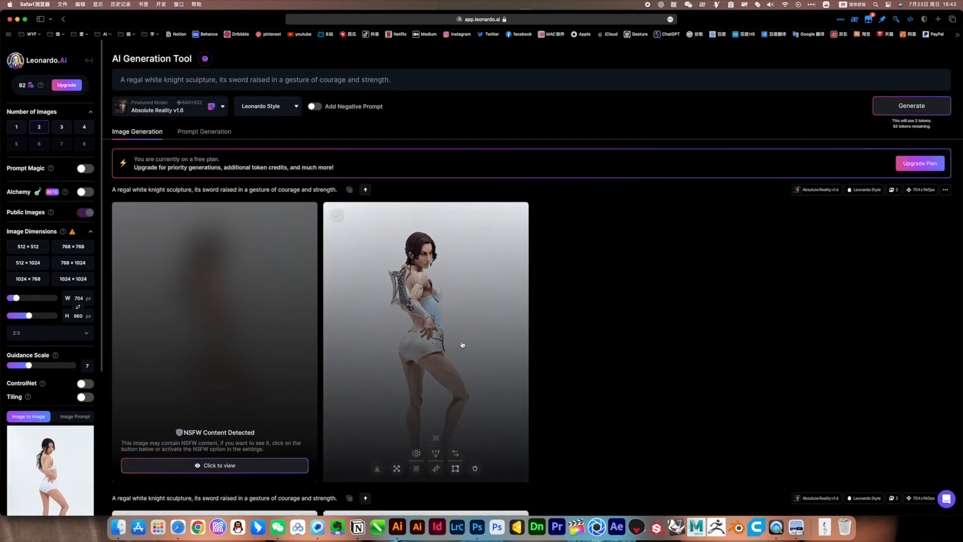
Step: Set the pose reference's Init Strength to 0.36 and generate two more knight images
scroll(577, 351, down, 6)
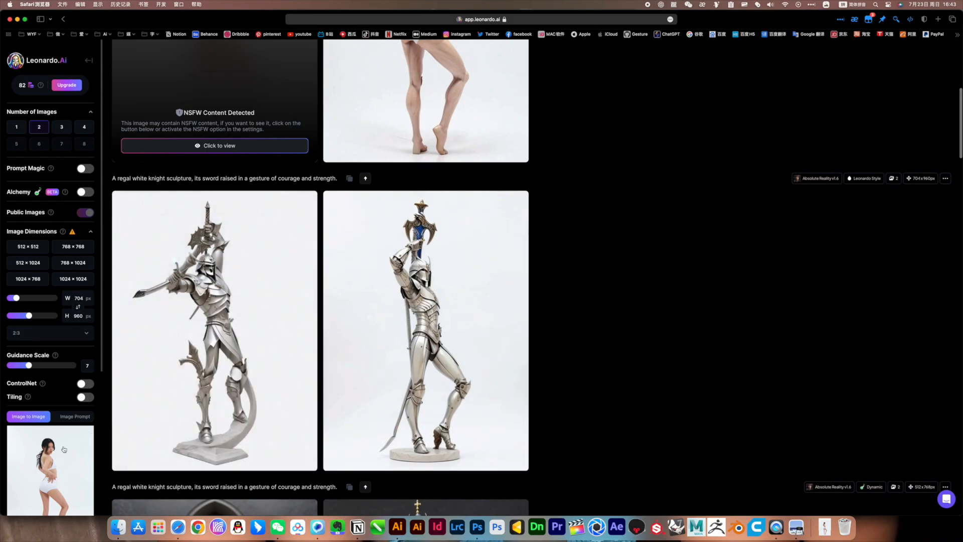
scroll(69, 448, down, 3)
scroll(702, 251, up, 6)
click(927, 113)
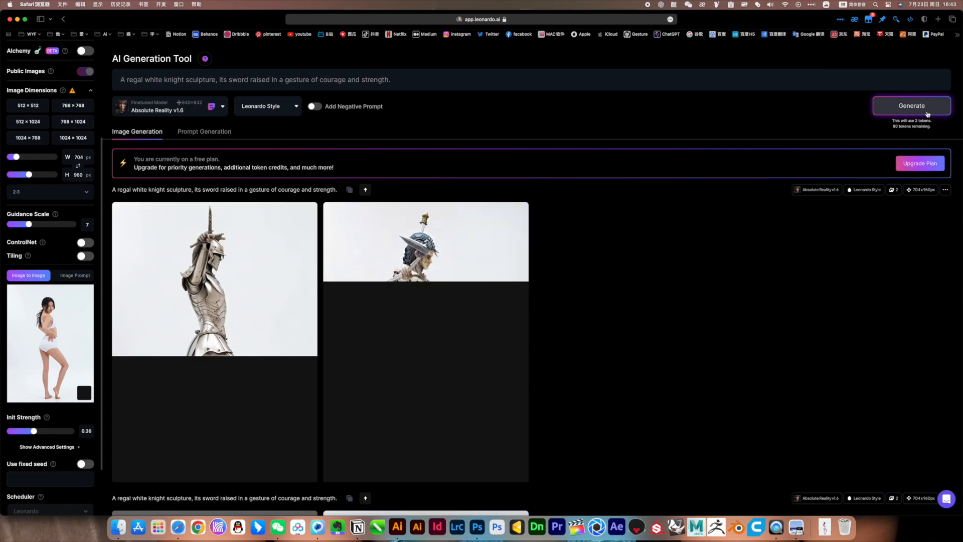
Step: Open the earlier full-armour knight raising a blue-and-gold sword and create an HD Crisp upscale of it
scroll(644, 295, down, 10)
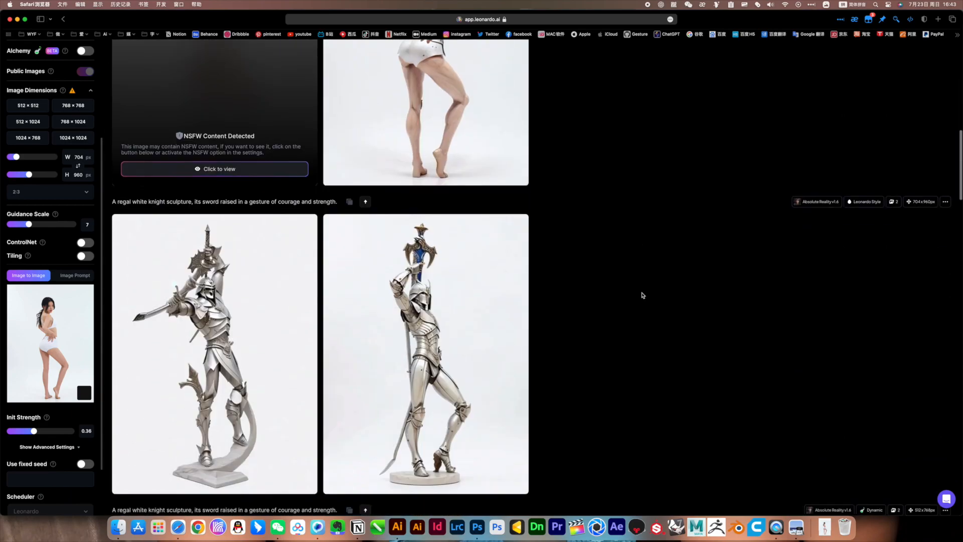
click(510, 281)
click(619, 483)
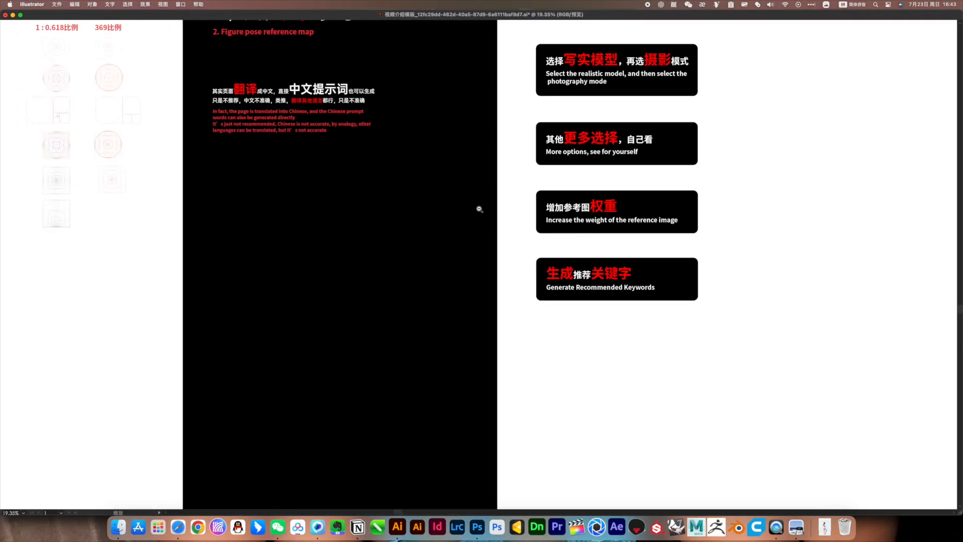
Step: In the Illustrator outline, examine the tutorial introduction's list of functions, focusing on 生成细节 (generating details)
drag(634, 128, 494, 310)
drag(618, 151, 553, 301)
drag(591, 371, 374, 165)
drag(448, 364, 520, 389)
drag(374, 204, 476, 372)
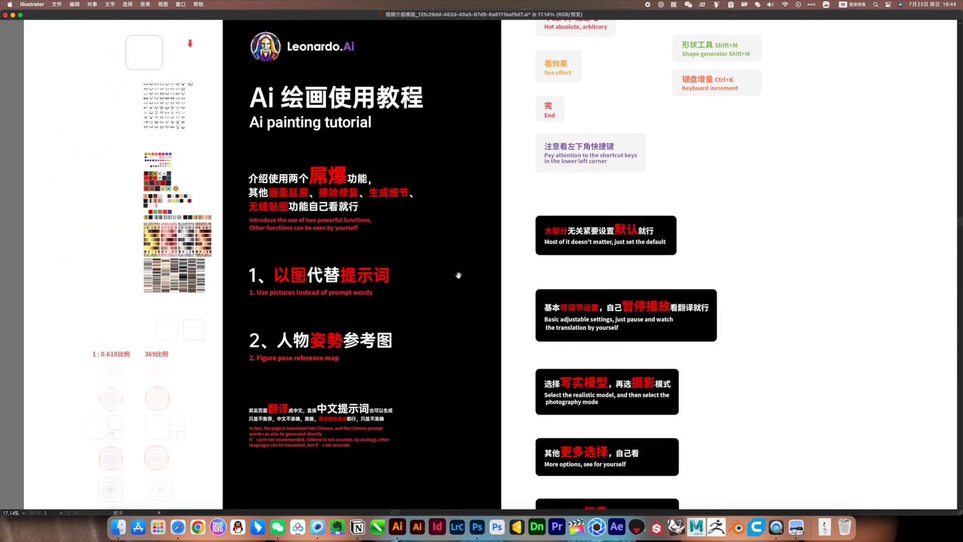
drag(372, 187, 452, 238)
Step: Switch back to the knight preview in Leonardo.Ai and inspect the Original Image version enlarged
key(ctrl+Up)
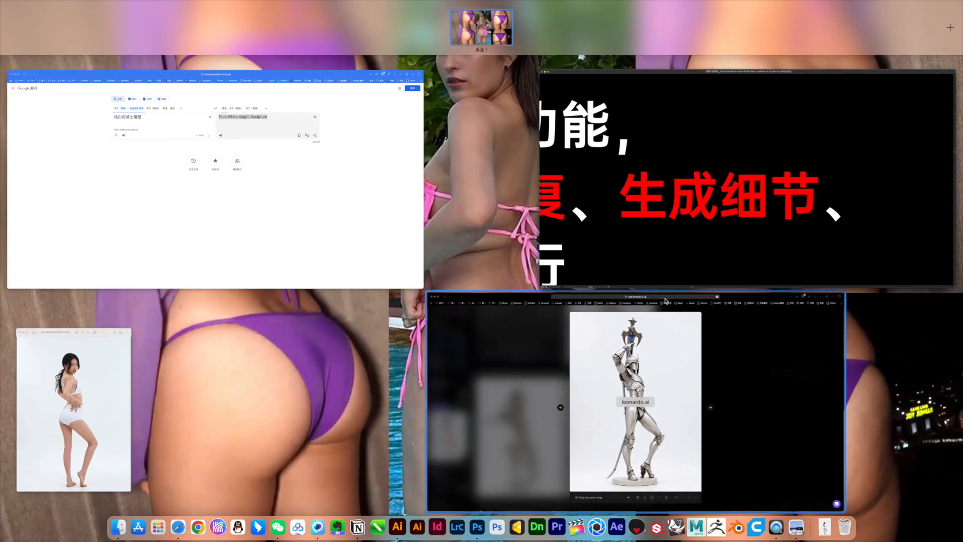
click(690, 471)
click(387, 484)
click(364, 454)
click(499, 221)
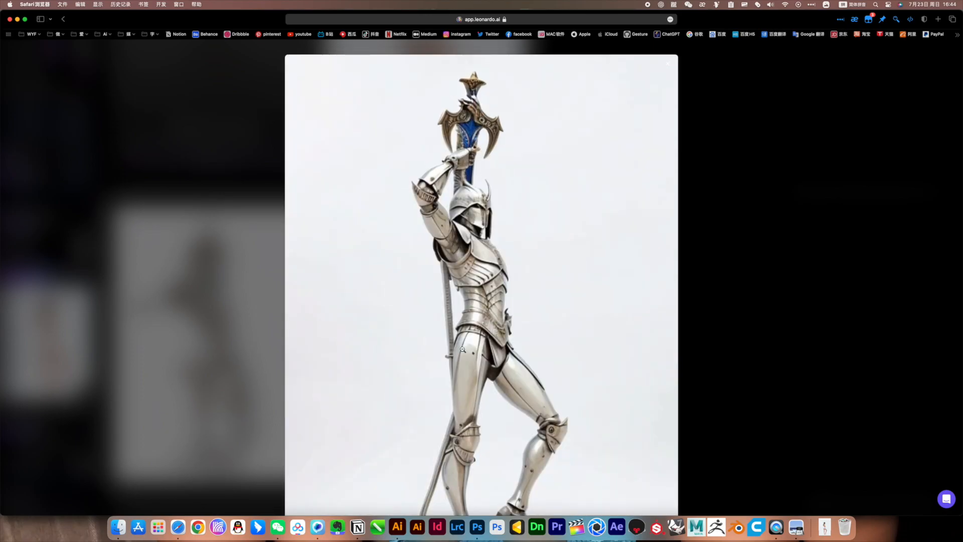
click(493, 308)
Step: Display the HD Crisp Upscaled Image version of the knight and inspect its details enlarged
click(381, 484)
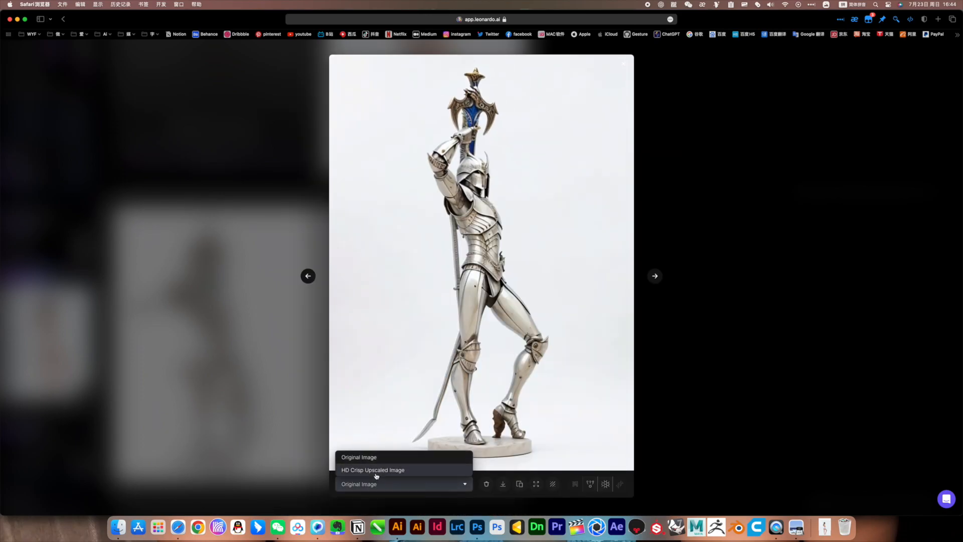
click(381, 467)
click(490, 254)
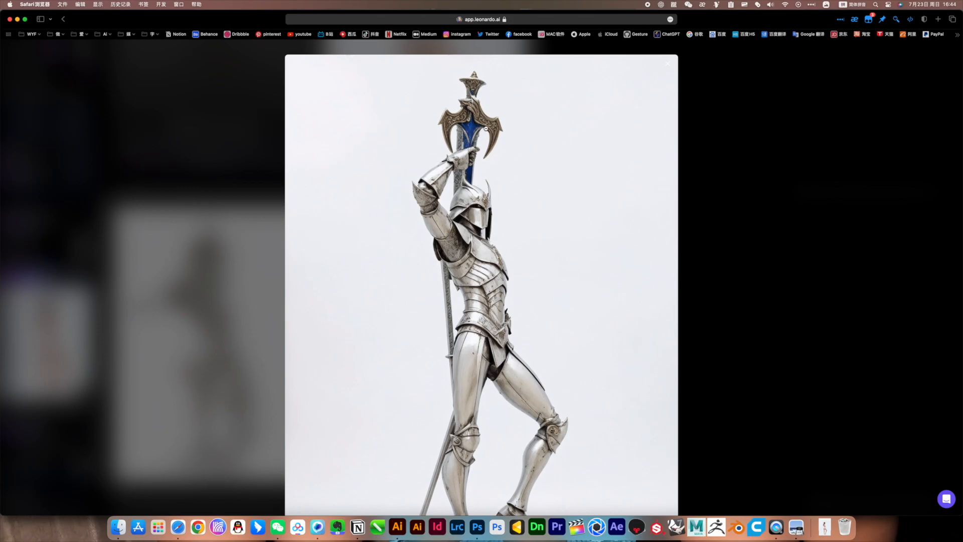
scroll(518, 287, down, 3)
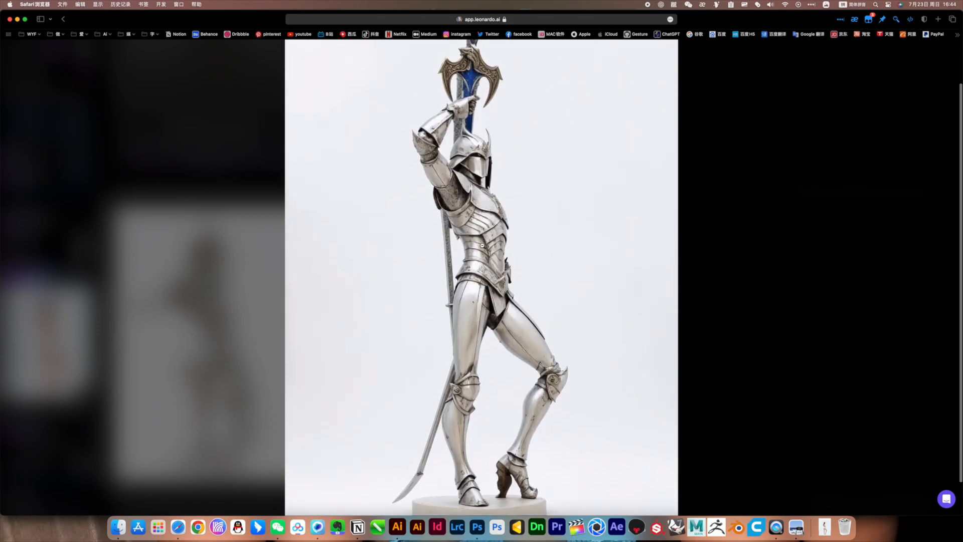